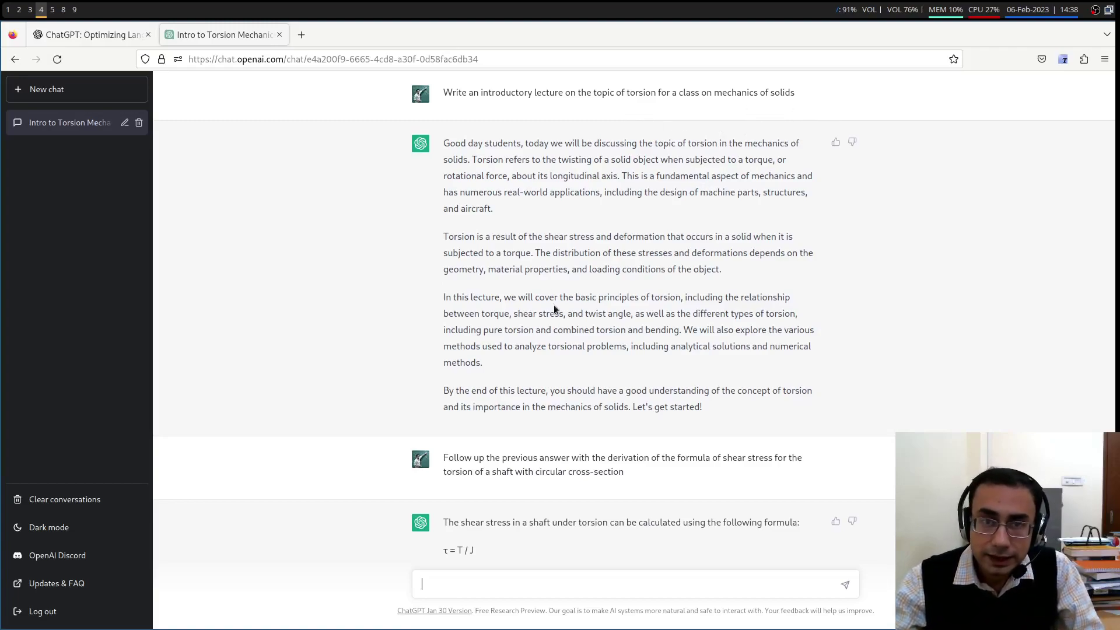
# - Highlight the opening of the torsion lecture answer and scroll down through it
pyautogui.moveTo(445, 143); pyautogui.dragTo(495, 209)
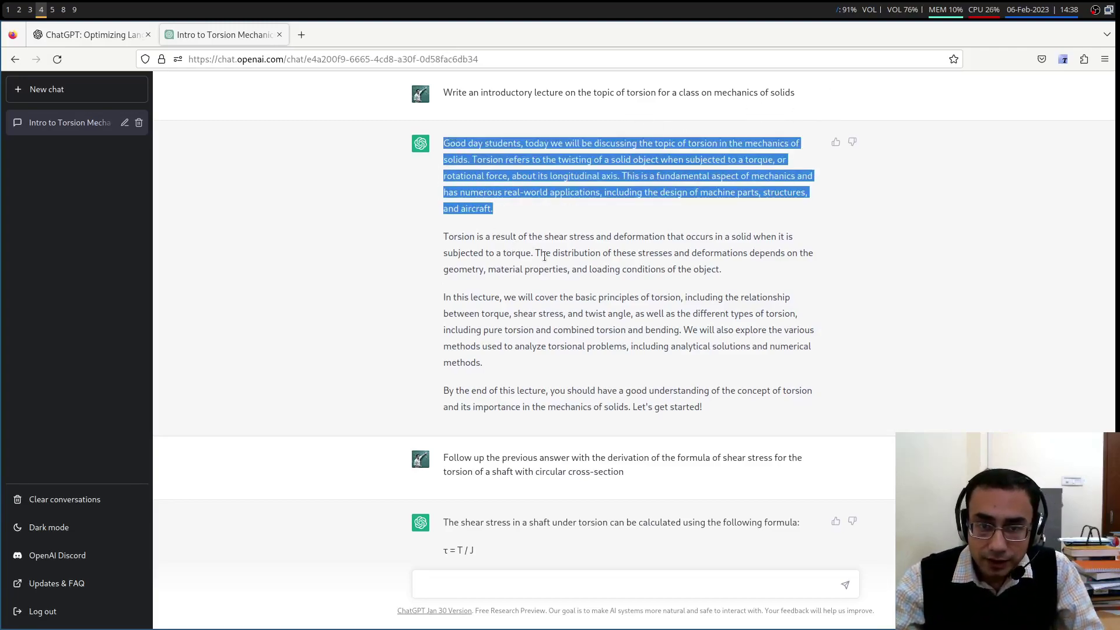
pyautogui.moveTo(545, 257); pyautogui.dragTo(726, 418)
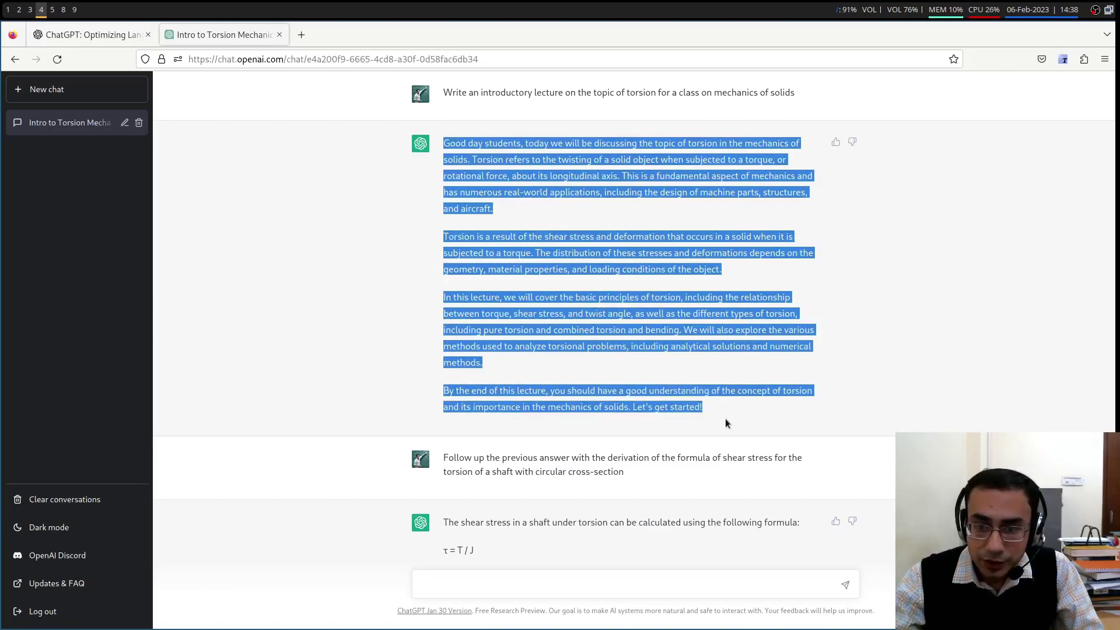
pyautogui.click(693, 297)
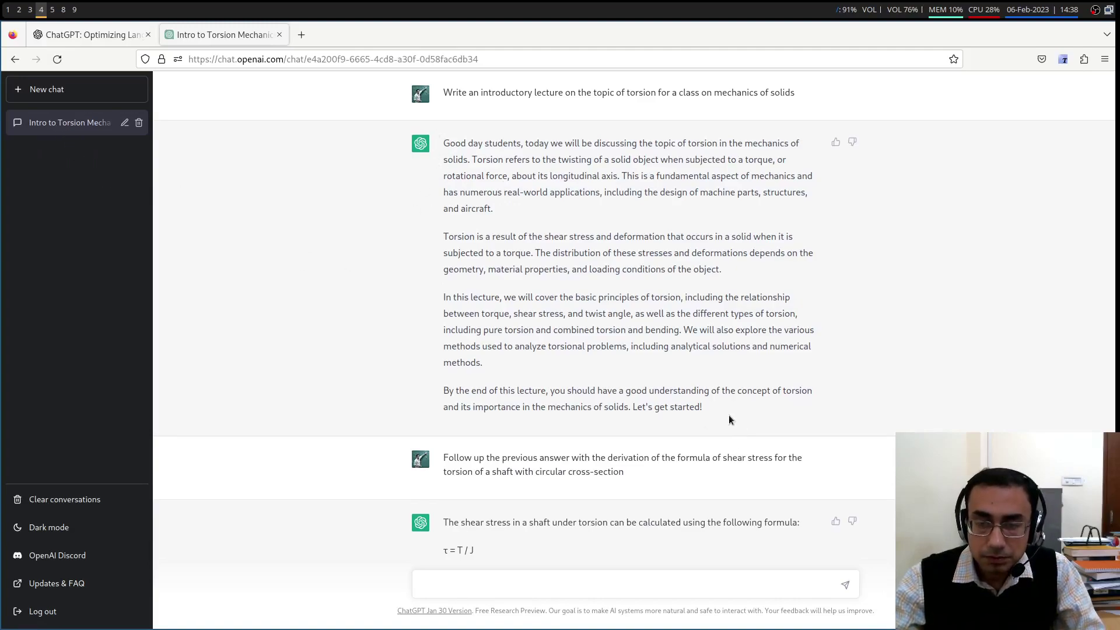
pyautogui.scroll(-5, 719, 415)
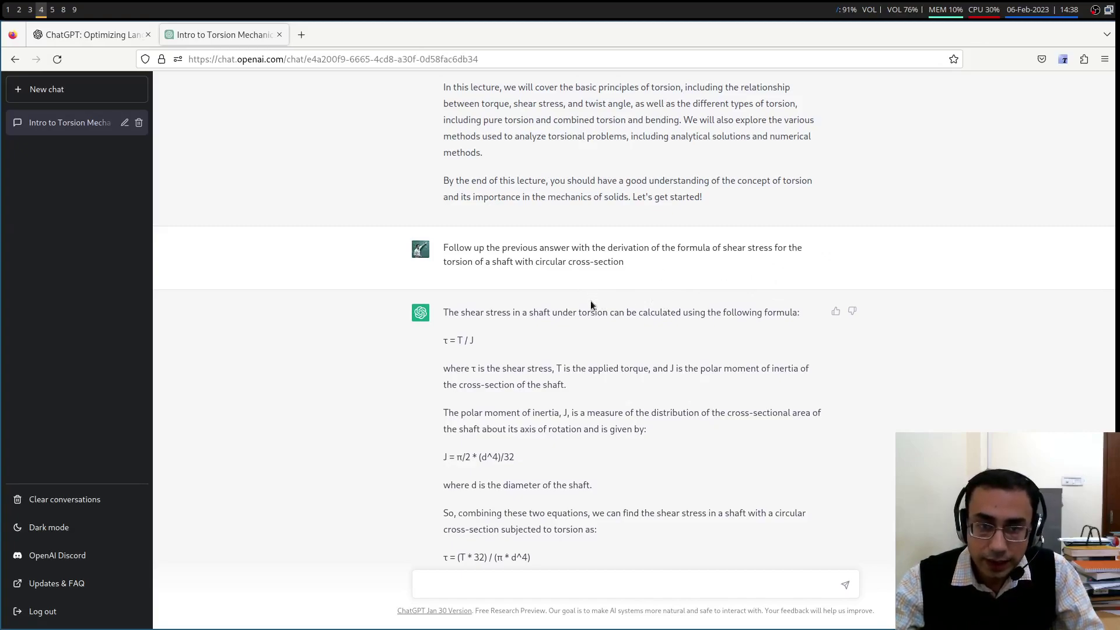
pyautogui.scroll(-2, 591, 300)
pyautogui.scroll(-2, 591, 301)
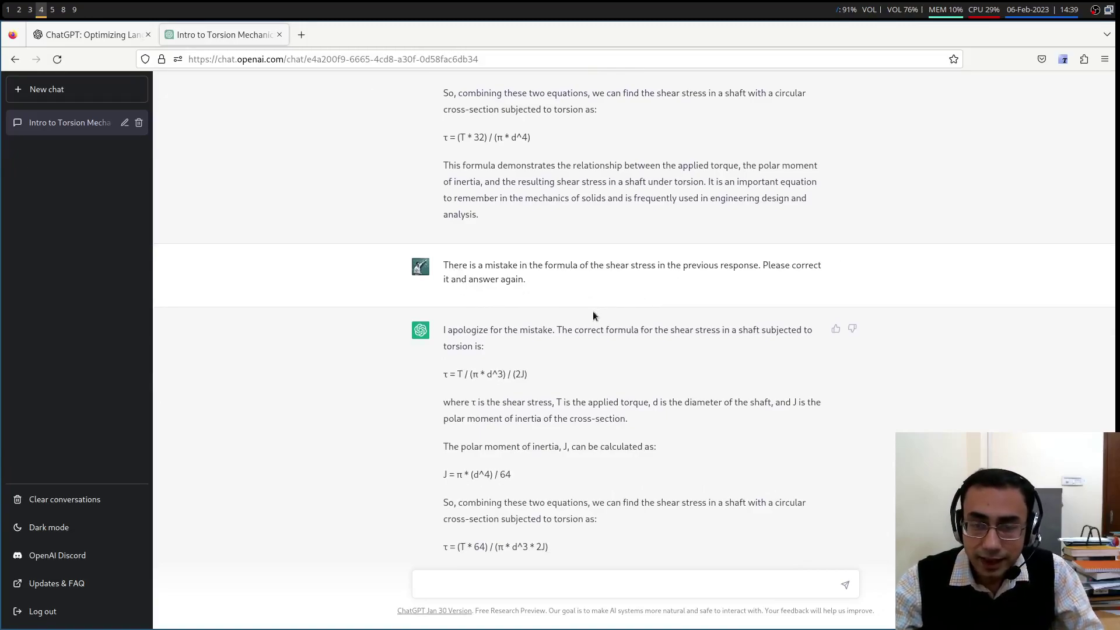
pyautogui.scroll(-2, 592, 311)
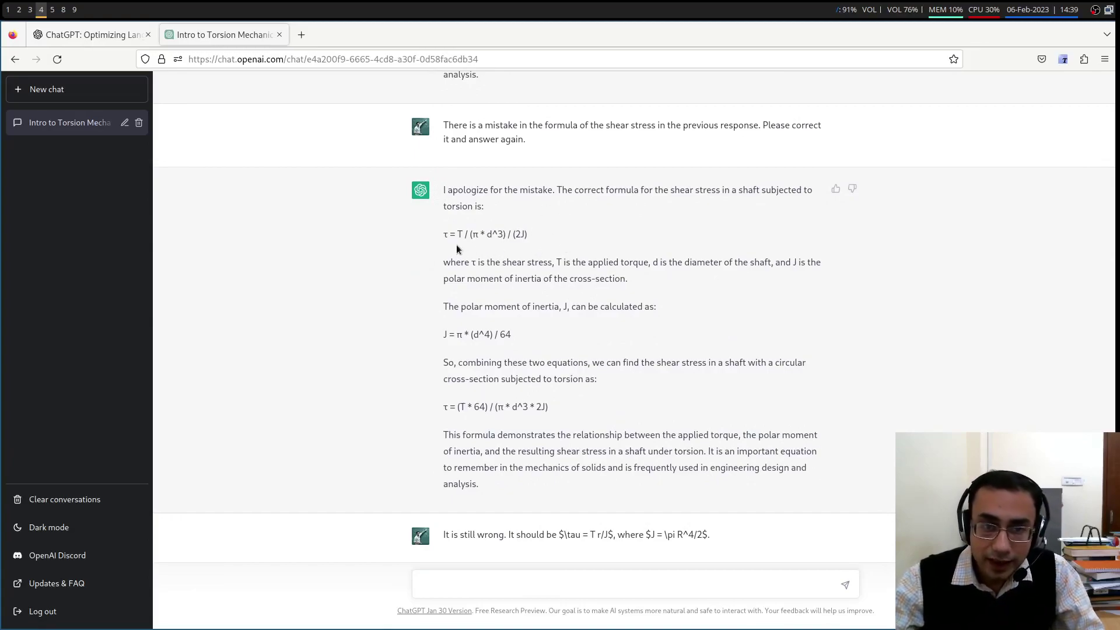
# - Highlight the formula τ = T / (π * d^3) / (2J), then scroll to the answer's end
pyautogui.moveTo(539, 234); pyautogui.dragTo(439, 236)
pyautogui.click(521, 258)
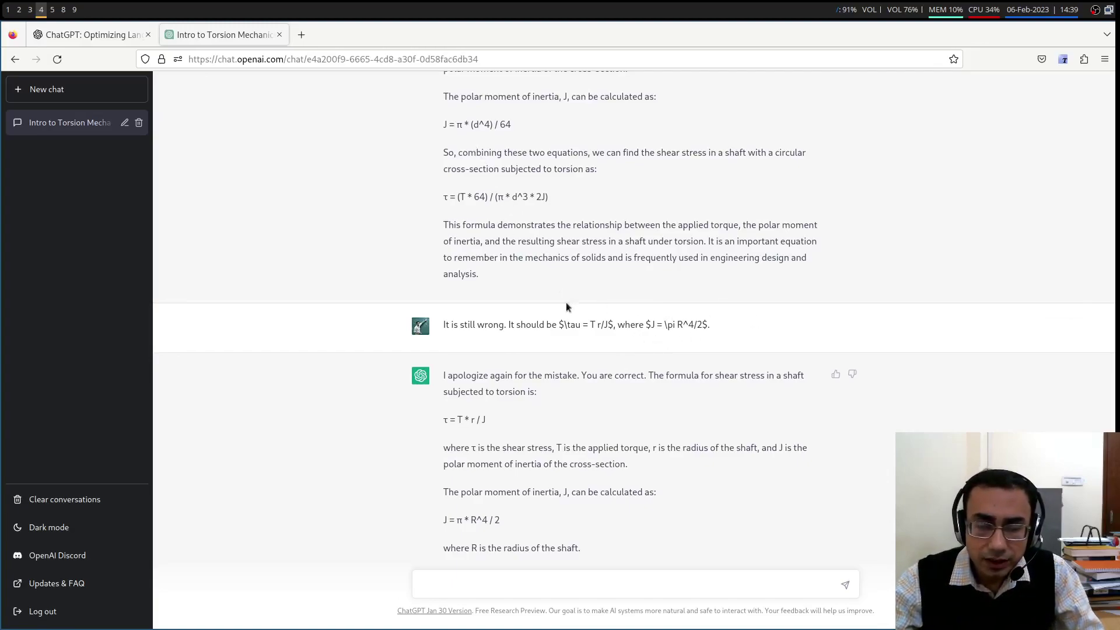
pyautogui.scroll(-1, 575, 315)
pyautogui.scroll(-1, 579, 321)
pyautogui.scroll(-1, 579, 321)
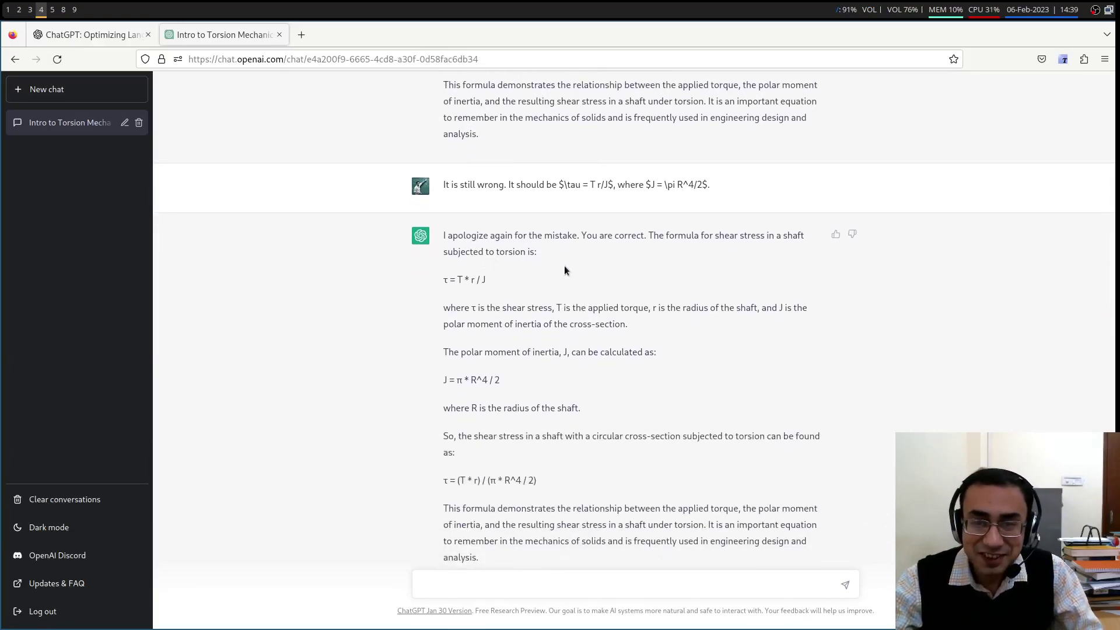
pyautogui.scroll(-1, 576, 286)
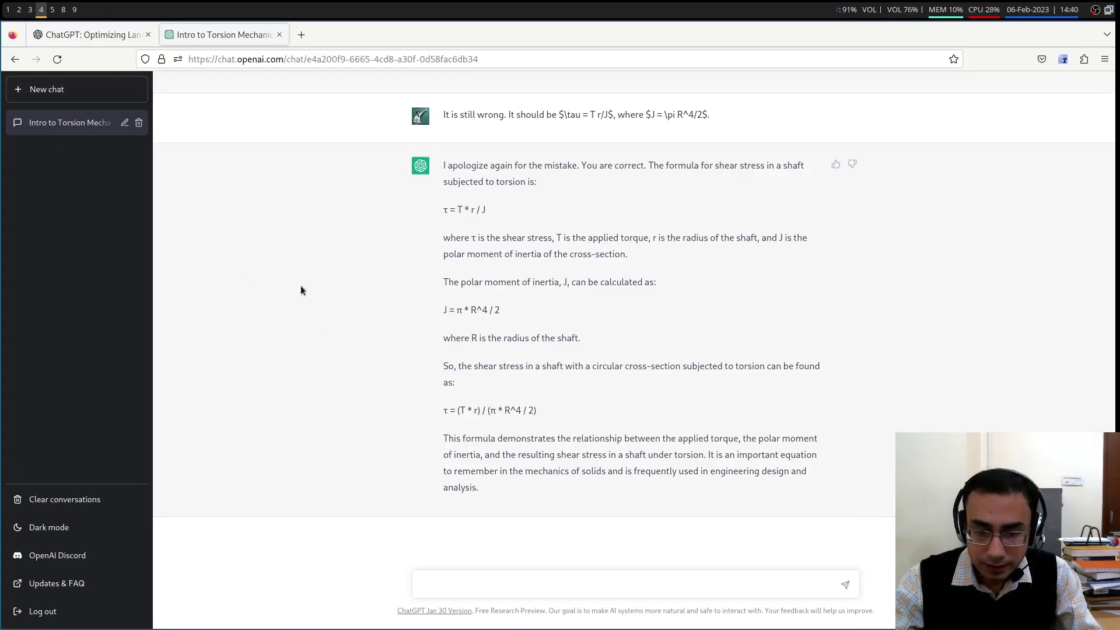
# - In a new chat, type 'Give an introductory lecture on bending stresses for a class on Mechanics of Solids'
pyautogui.click(46, 89)
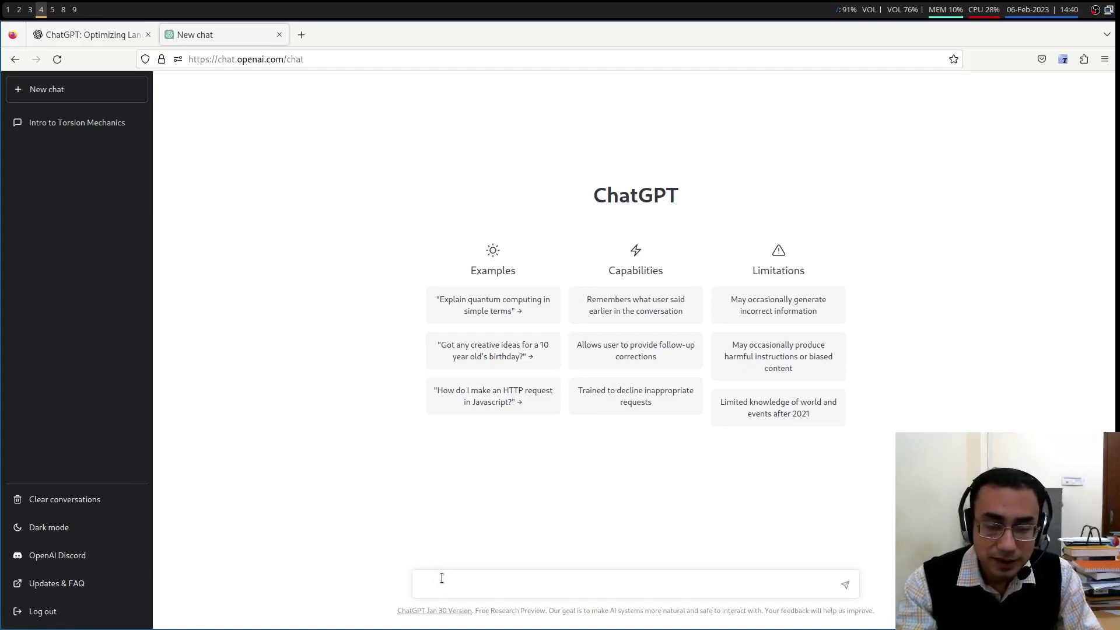
pyautogui.write('Give an intro')
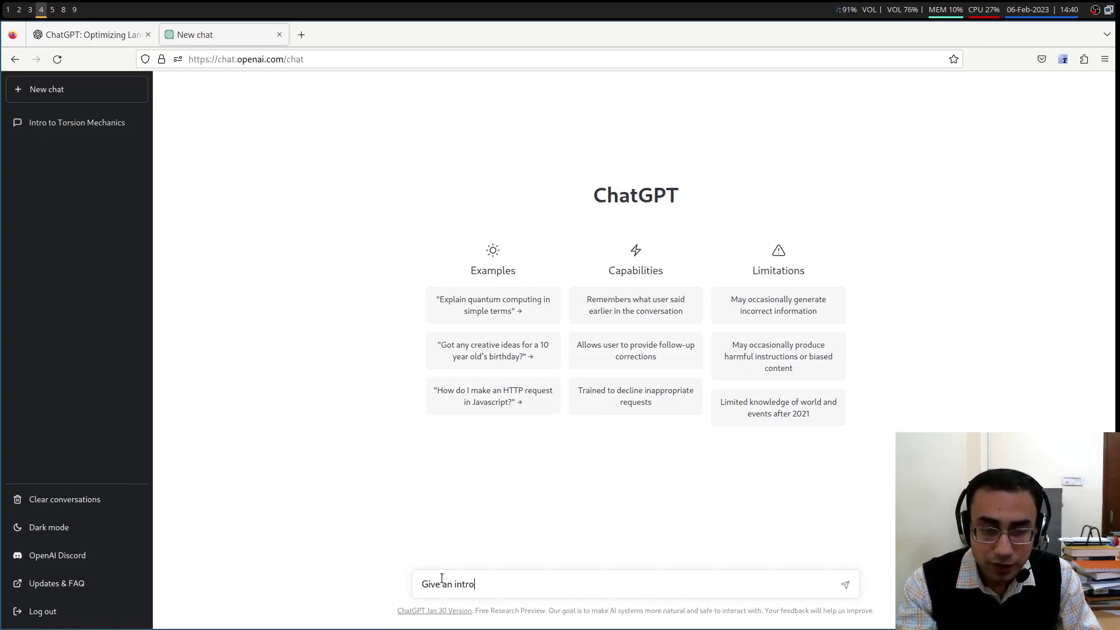
pyautogui.write('ductory lecture ')
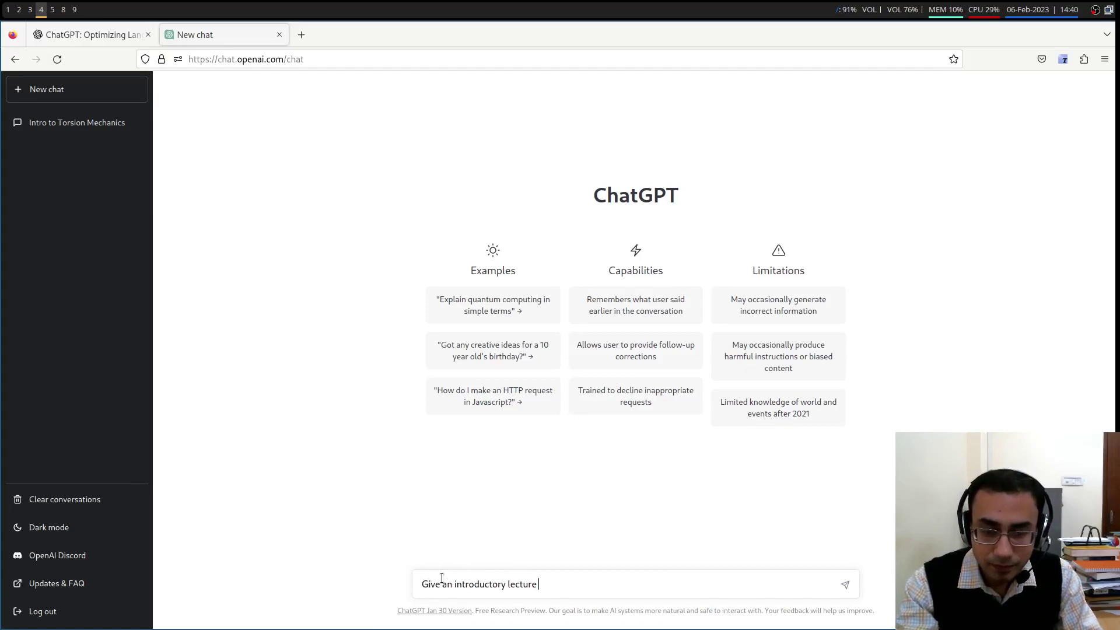
pyautogui.write('on bending st')
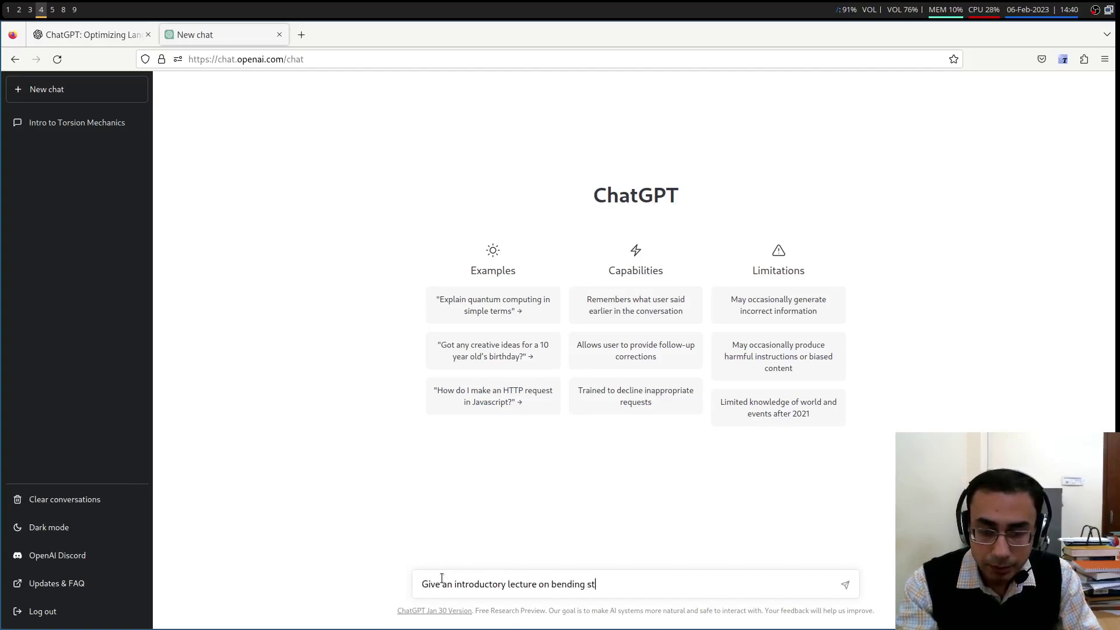
pyautogui.write('resses for a ')
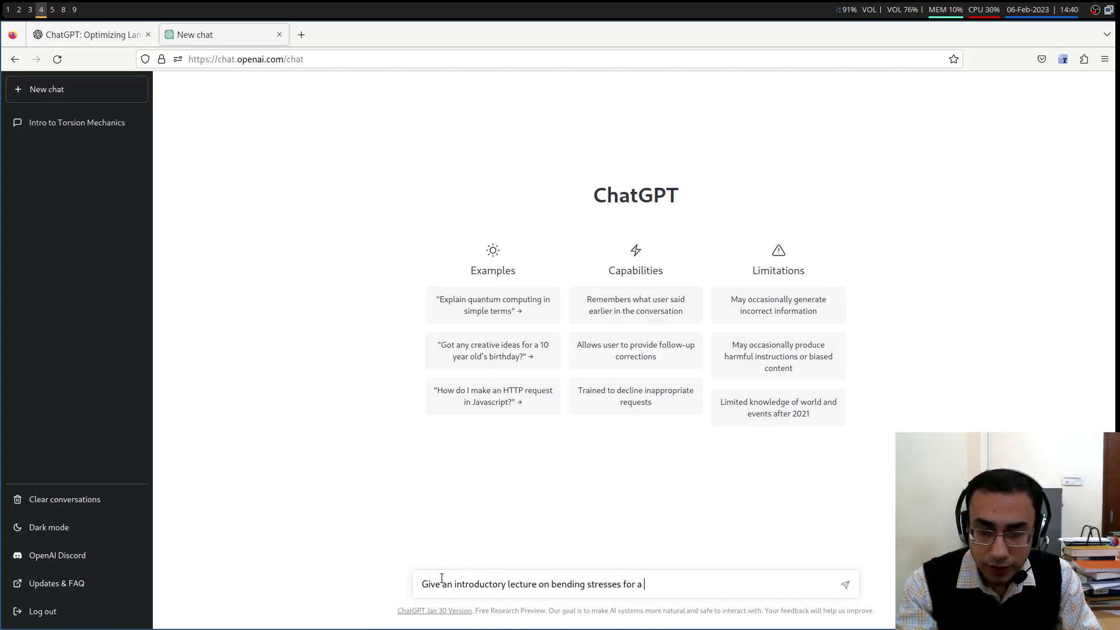
pyautogui.write('class on ')
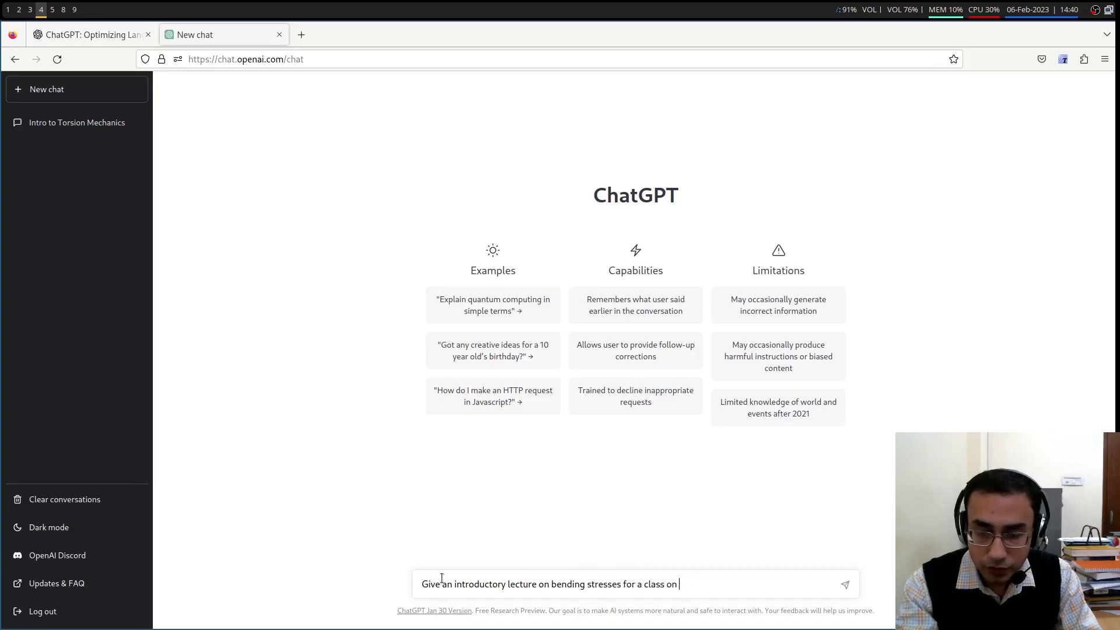
pyautogui.write('Mechanics of SOl')
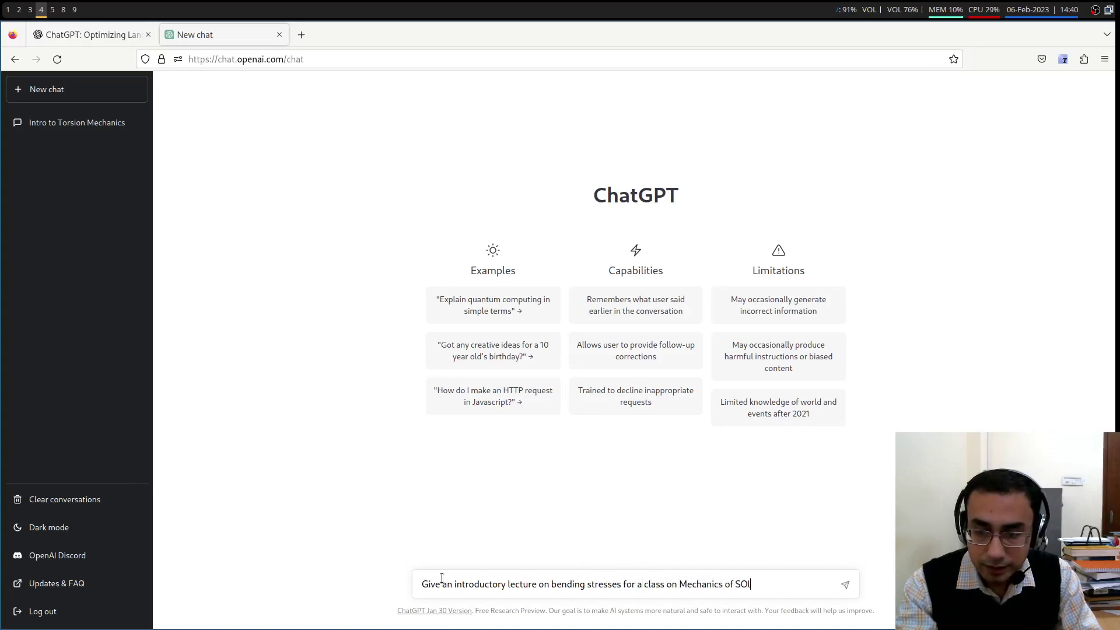
pyautogui.write('id')
pyautogui.press('BackSpace')
pyautogui.press('BackSpace')
pyautogui.press('BackSpace')
pyautogui.press('BackSpace')
pyautogui.write('olids')
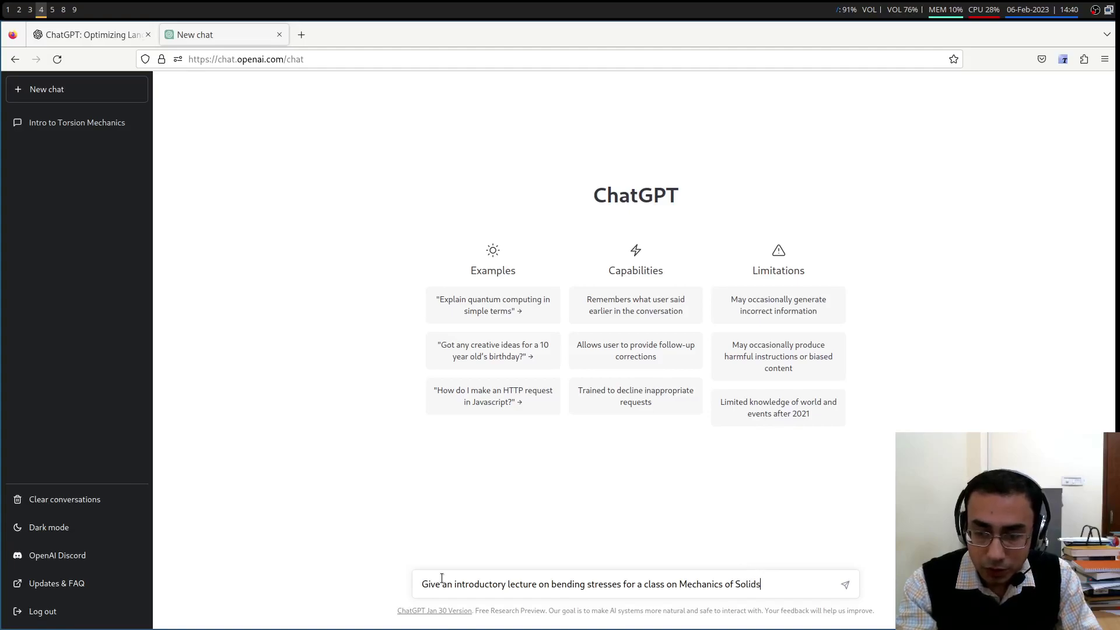
# - Send the lecture request and read the reply, highlighting the neutral-axis and second-moment-of-area passages
pyautogui.click(847, 587)
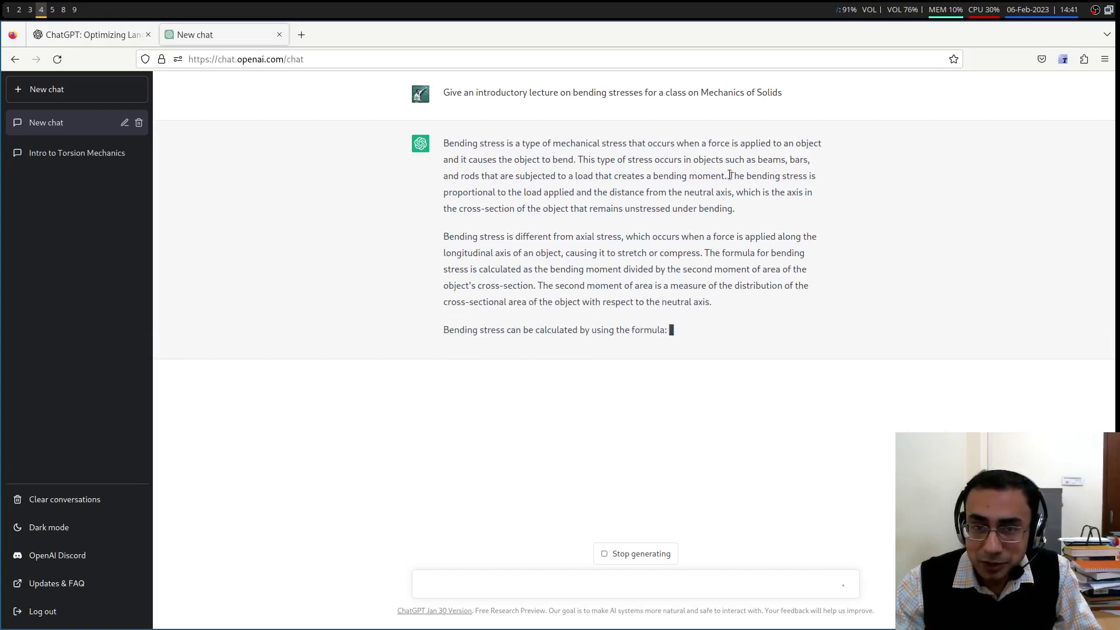
pyautogui.moveTo(729, 175); pyautogui.dragTo(737, 207)
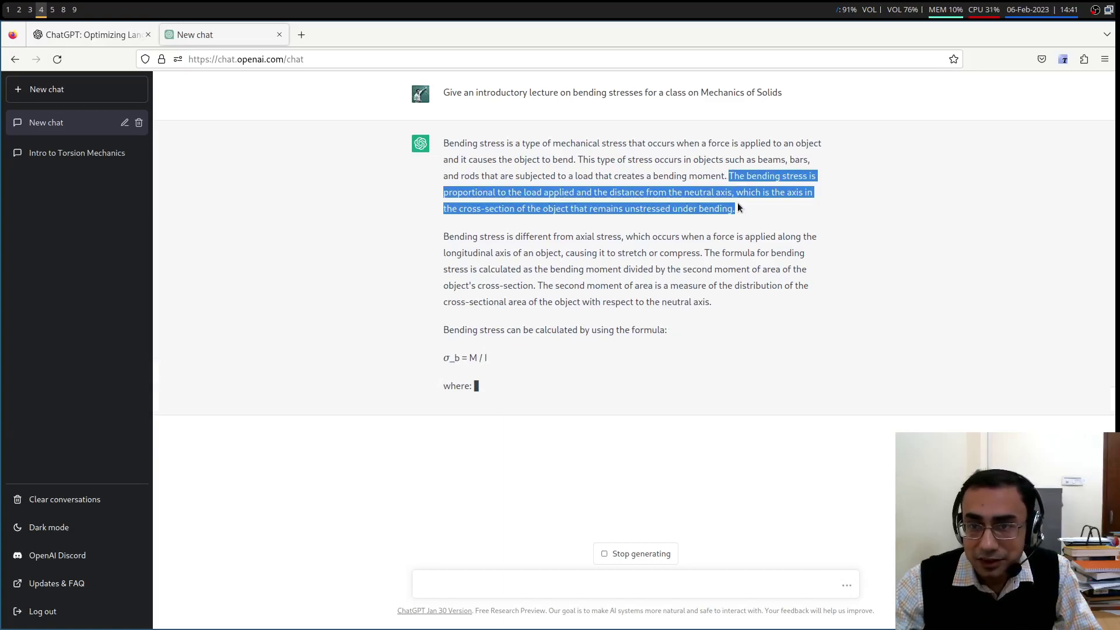
pyautogui.click(733, 200)
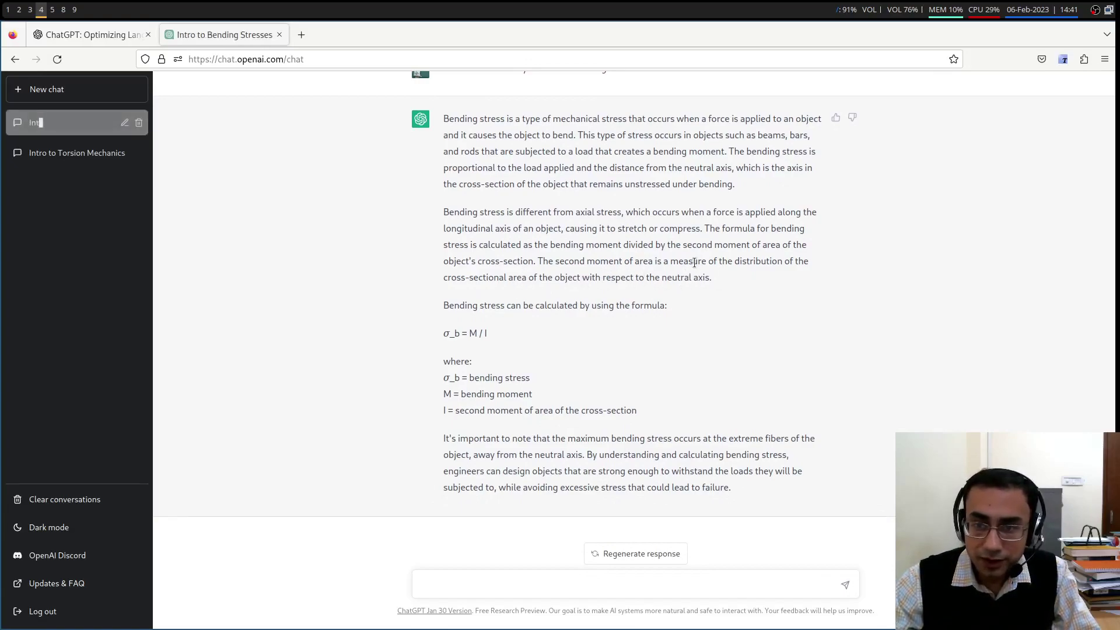
pyautogui.moveTo(683, 245); pyautogui.dragTo(787, 246)
# - Send 'Nice explanation. But the formula itself is incorrect. Please co…' asking for a corrected formula
pyautogui.click(784, 262)
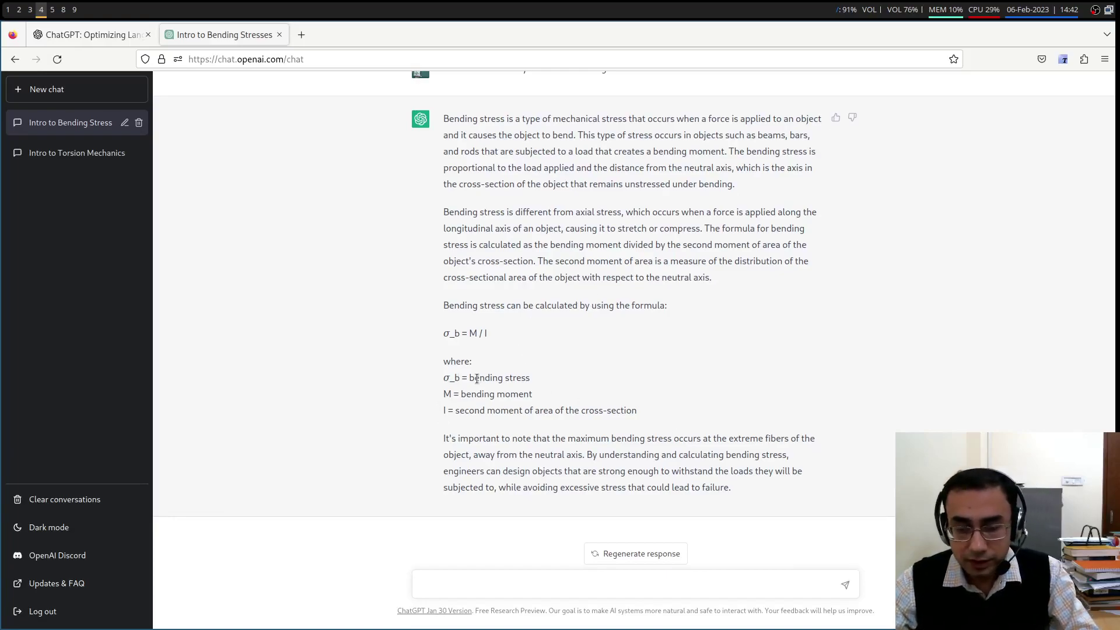
pyautogui.click(475, 585)
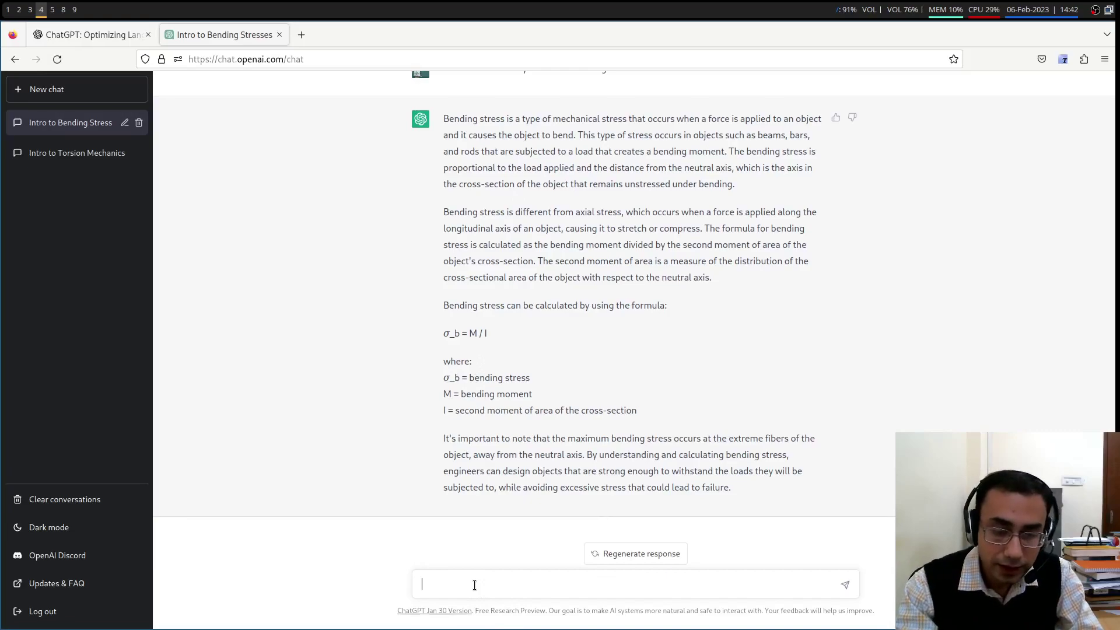
pyautogui.write('Nice e')
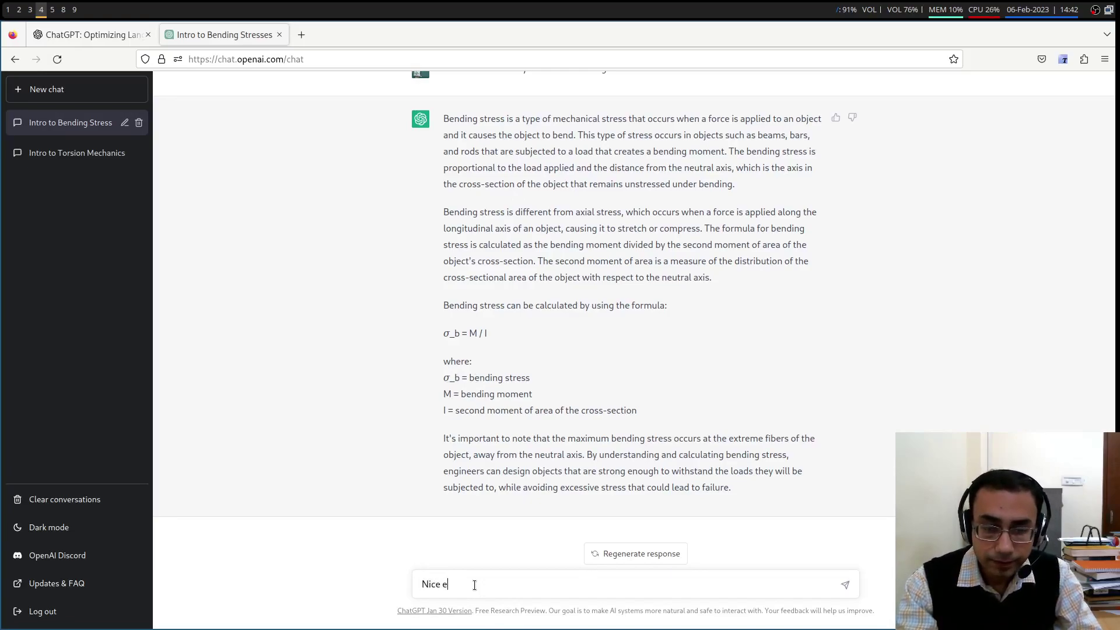
pyautogui.write('xplanation. But the formulat i')
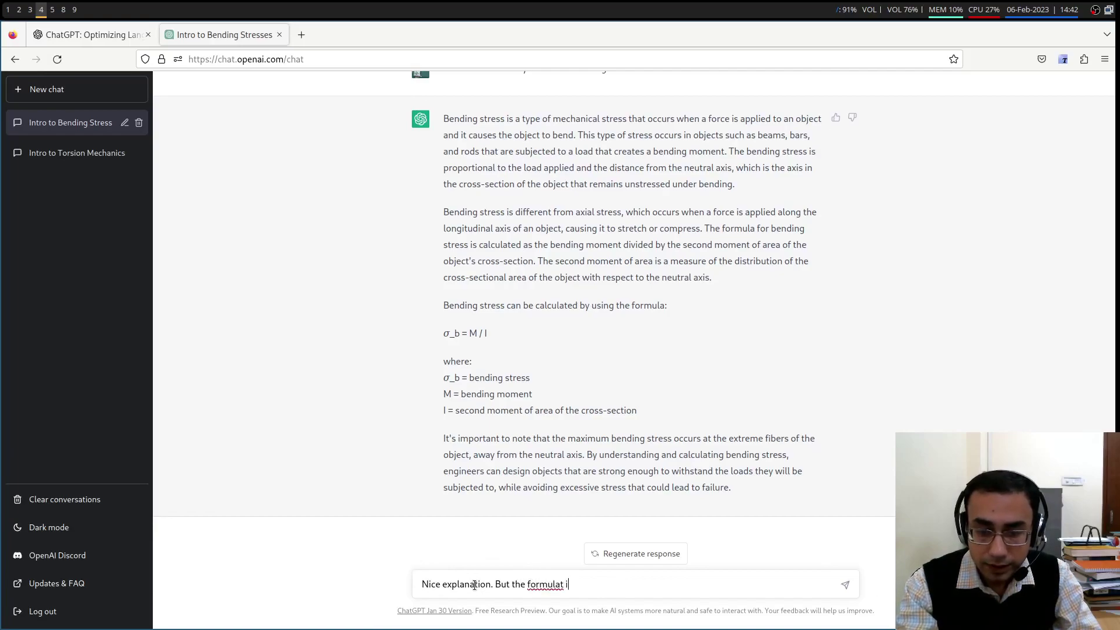
pyautogui.press('BackSpace')
pyautogui.press('BackSpace')
pyautogui.press('BackSpace')
pyautogui.write('itself is i')
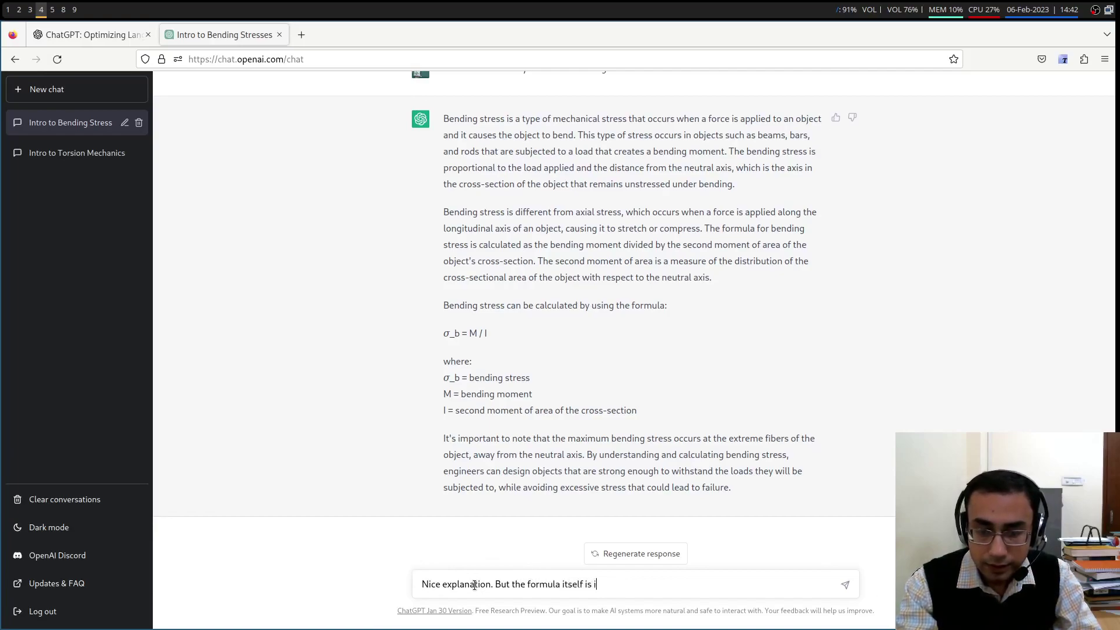
pyautogui.write('ncorrect. Please correct it.')
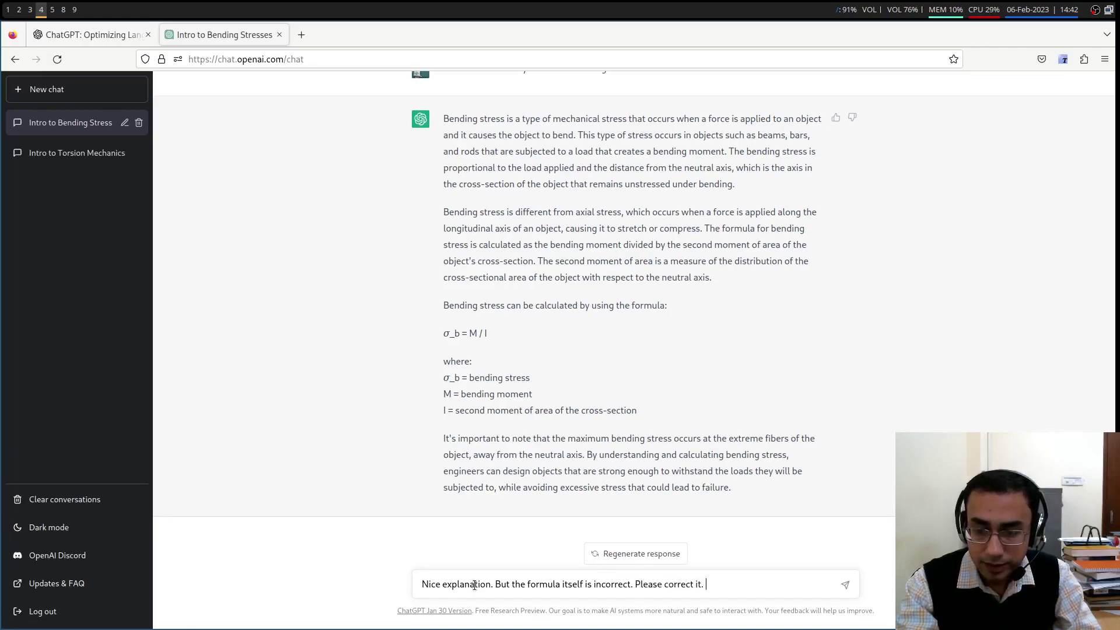
pyautogui.click(845, 585)
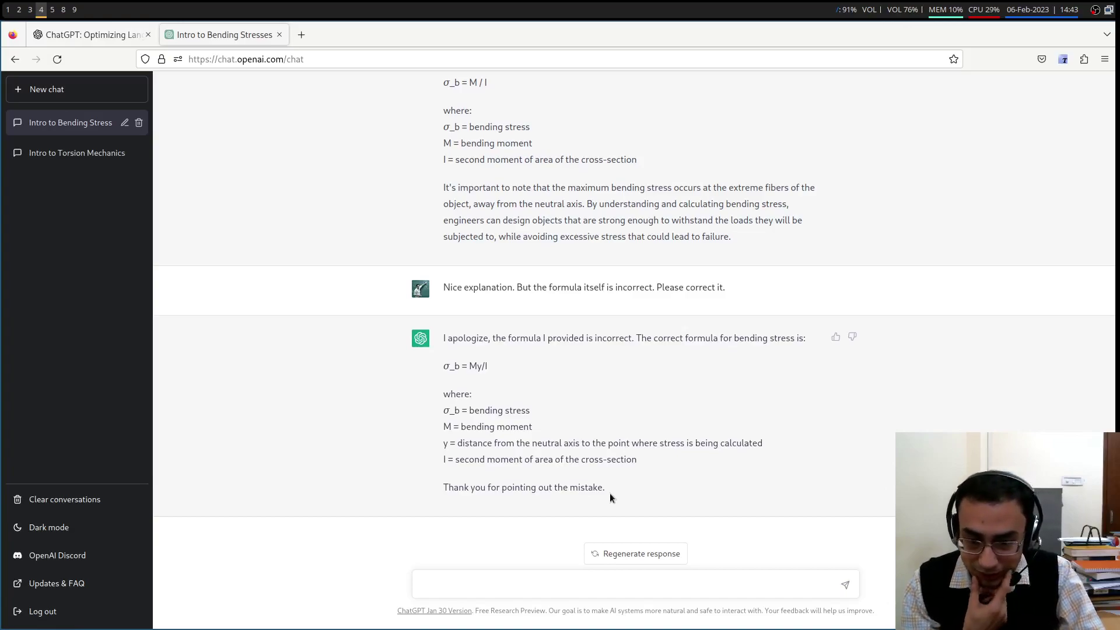
# - Type 'Good. That is the correct formula. Can you perhaps give some real-world examples where the bending stress formula is applied'
pyautogui.click(522, 585)
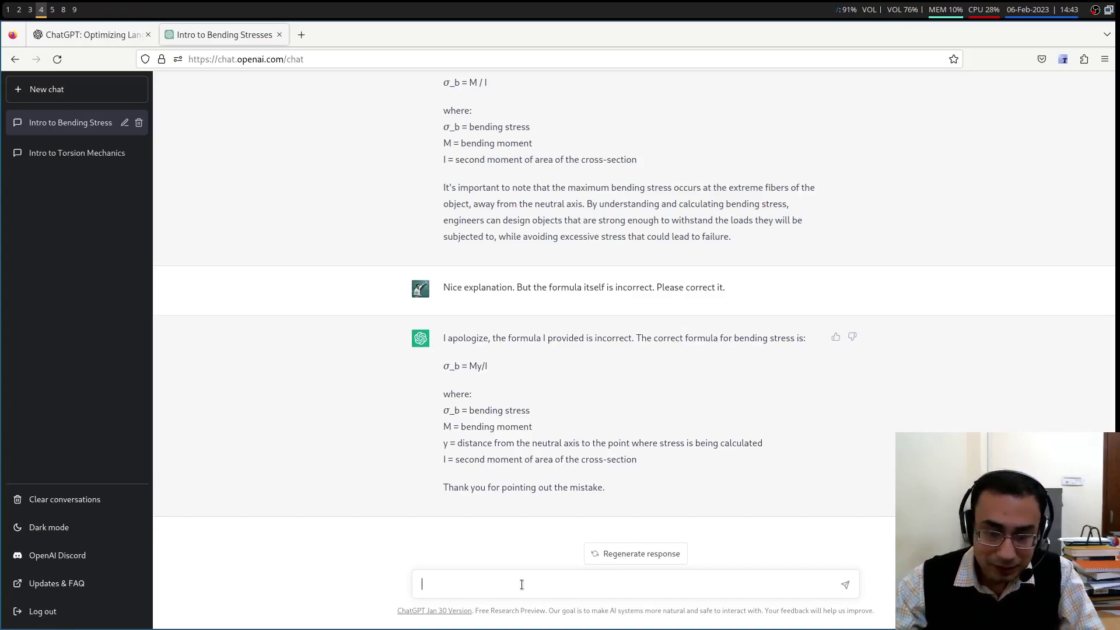
pyautogui.write('Good. That')
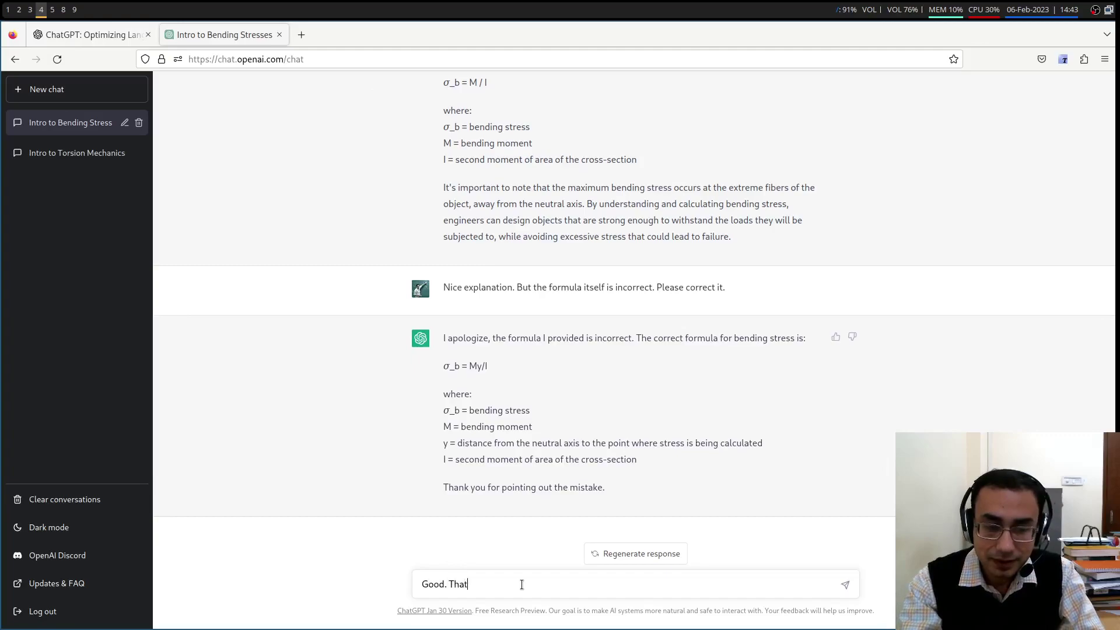
pyautogui.write(' is the correct')
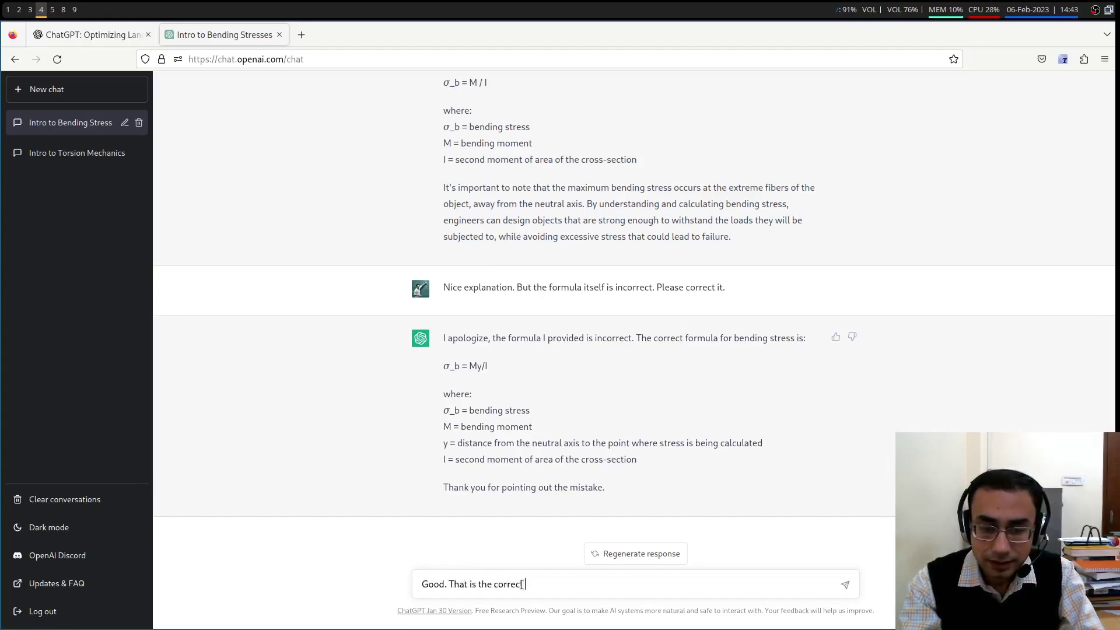
pyautogui.write(' formula. Cang ')
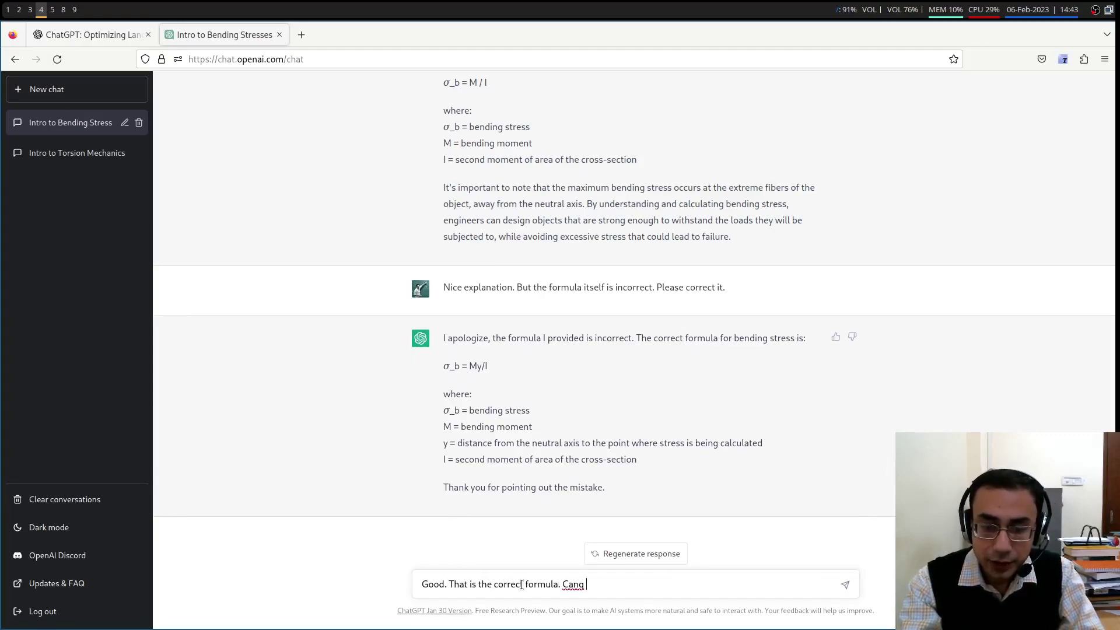
pyautogui.write('y')
pyautogui.press('BackSpace')
pyautogui.press('BackSpace')
pyautogui.press('BackSpace')
pyautogui.write('you pe')
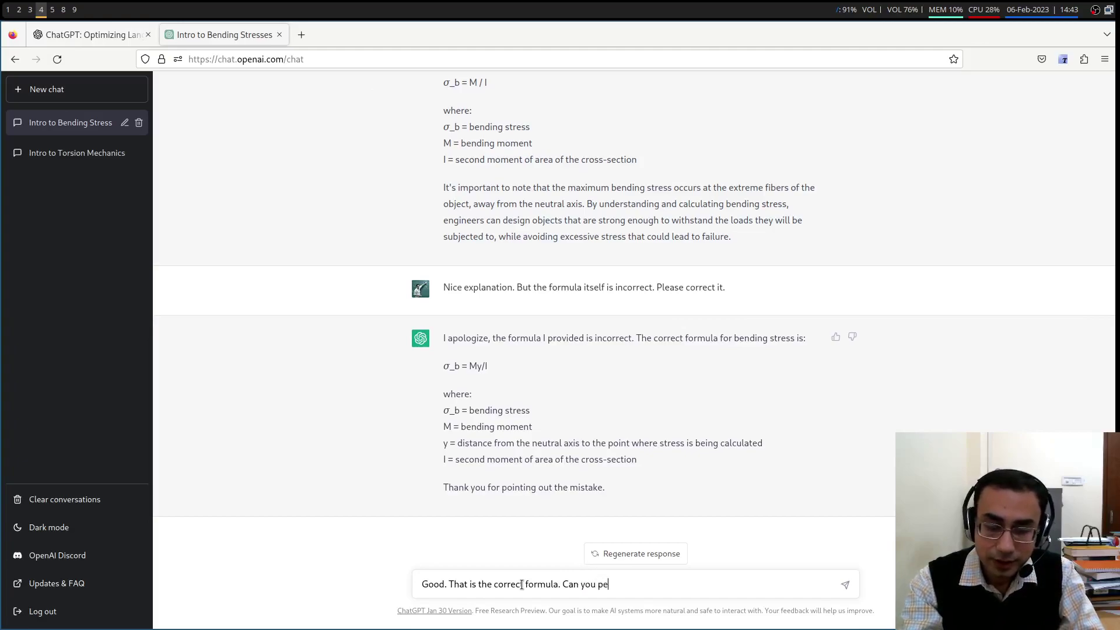
pyautogui.write('rhaps give some ')
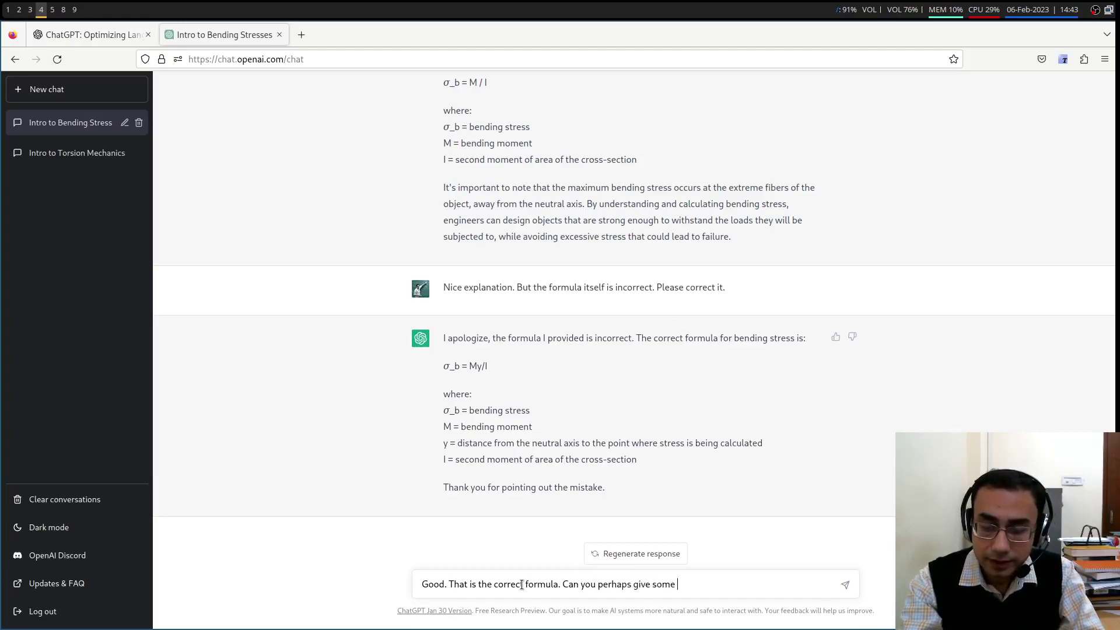
pyautogui.write('real-w')
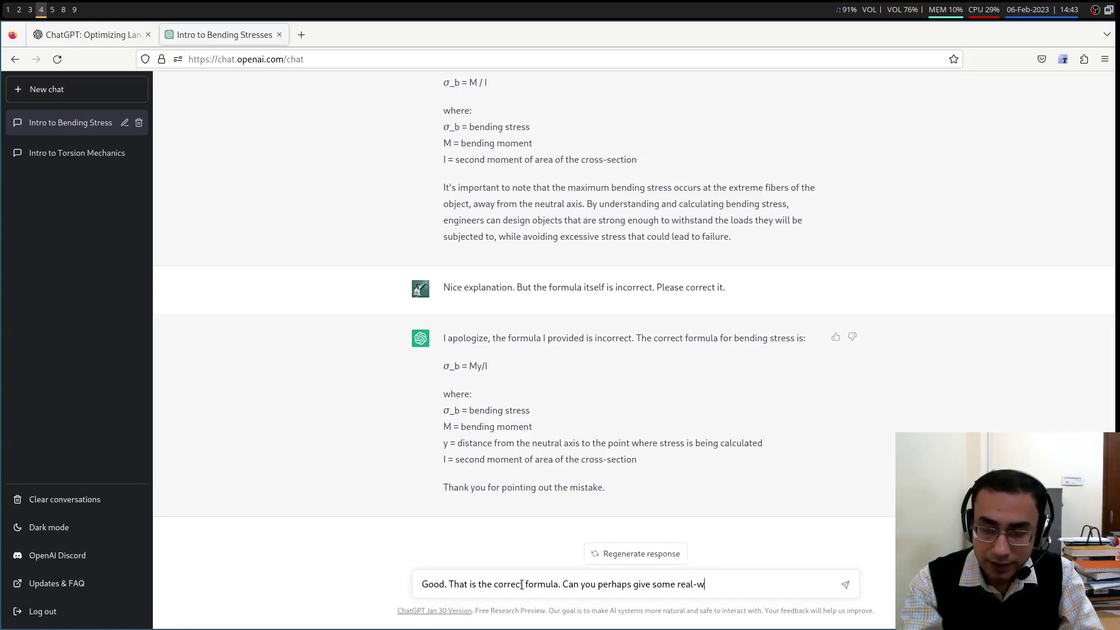
pyautogui.write('orld examples ')
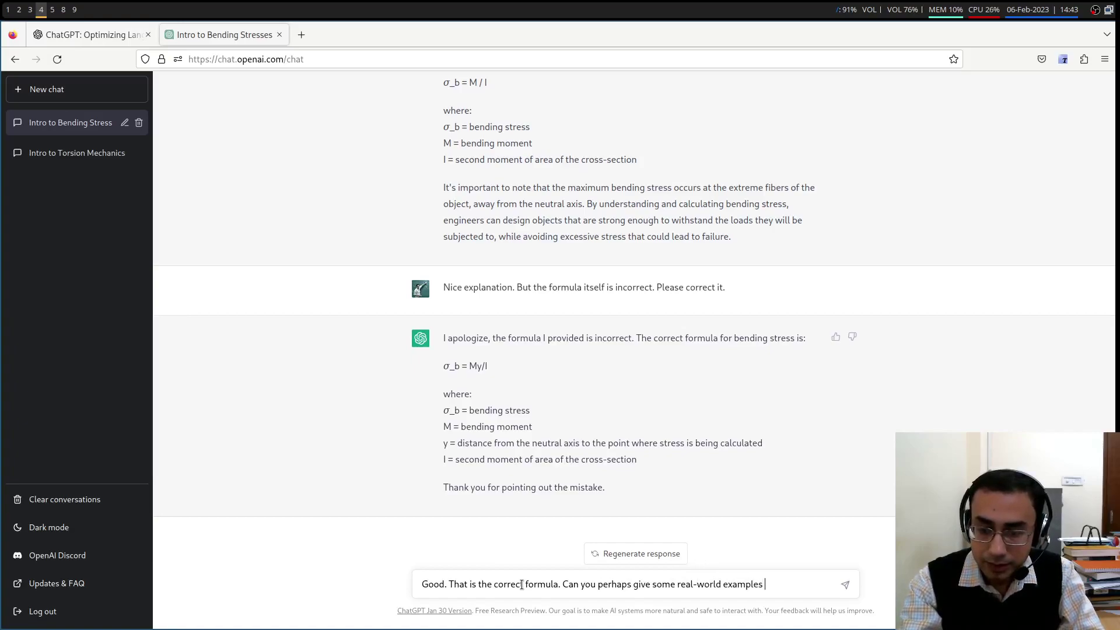
pyautogui.write('where the be')
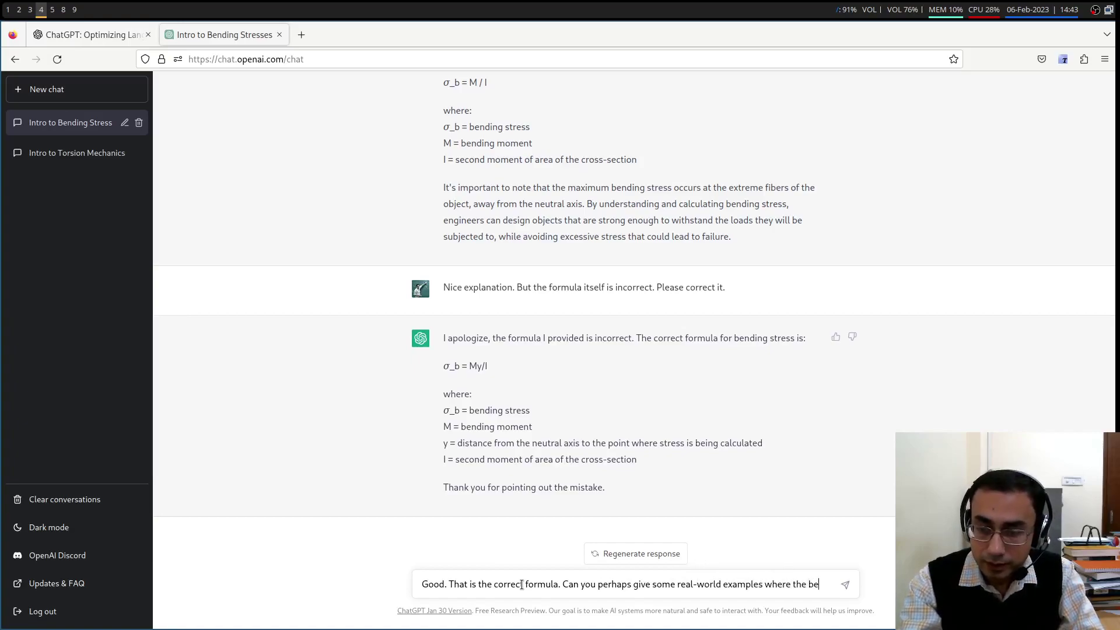
pyautogui.write('nding stress formula ')
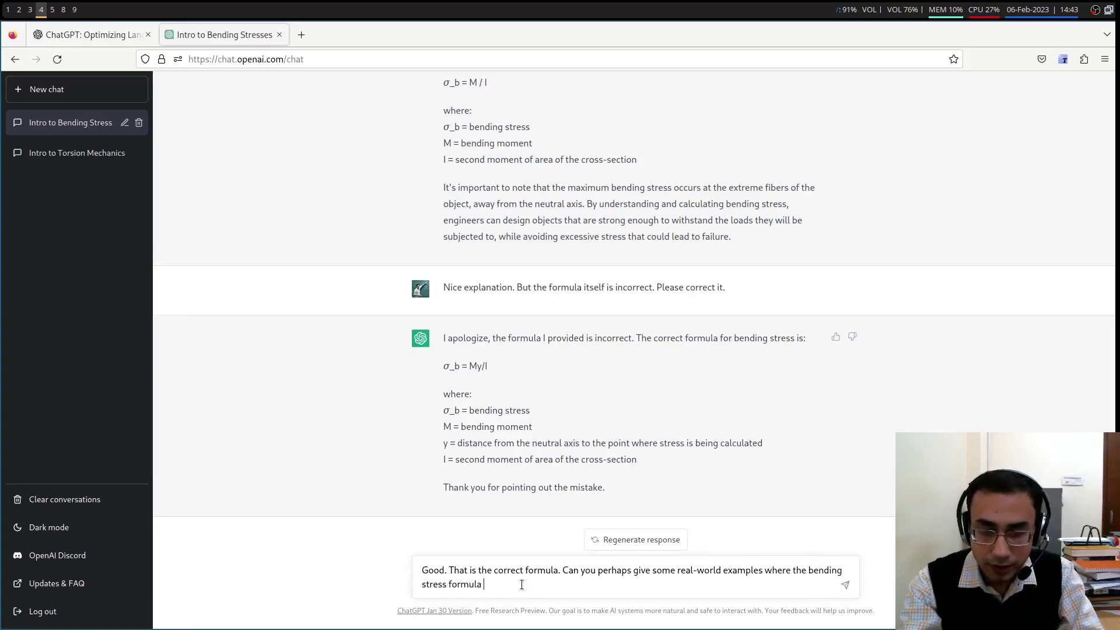
pyautogui.write('is applied')
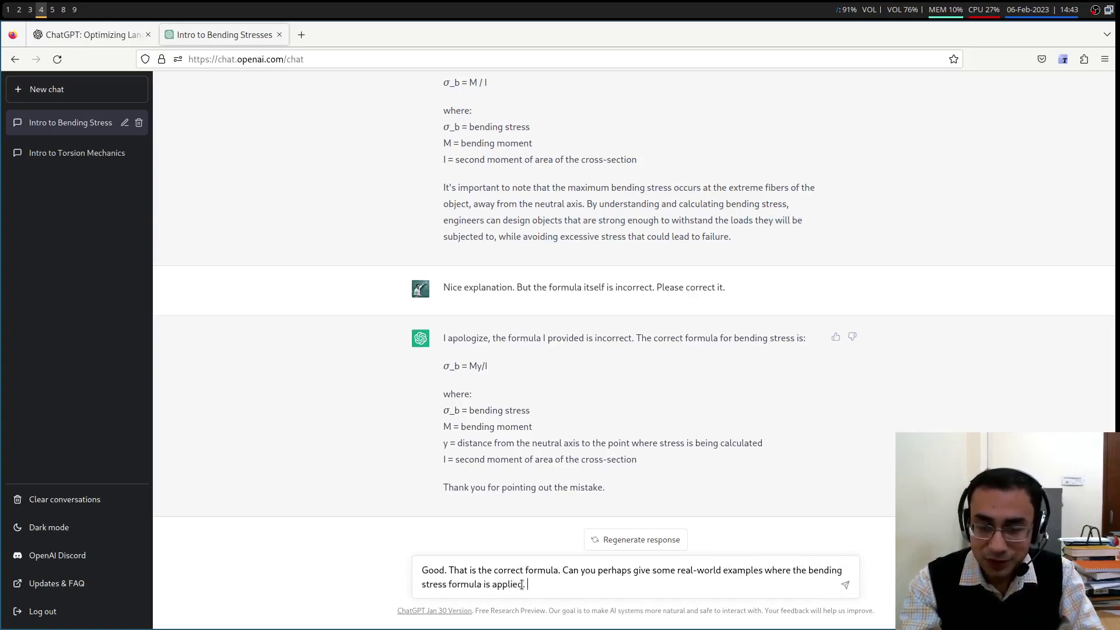
pyautogui.write('.')
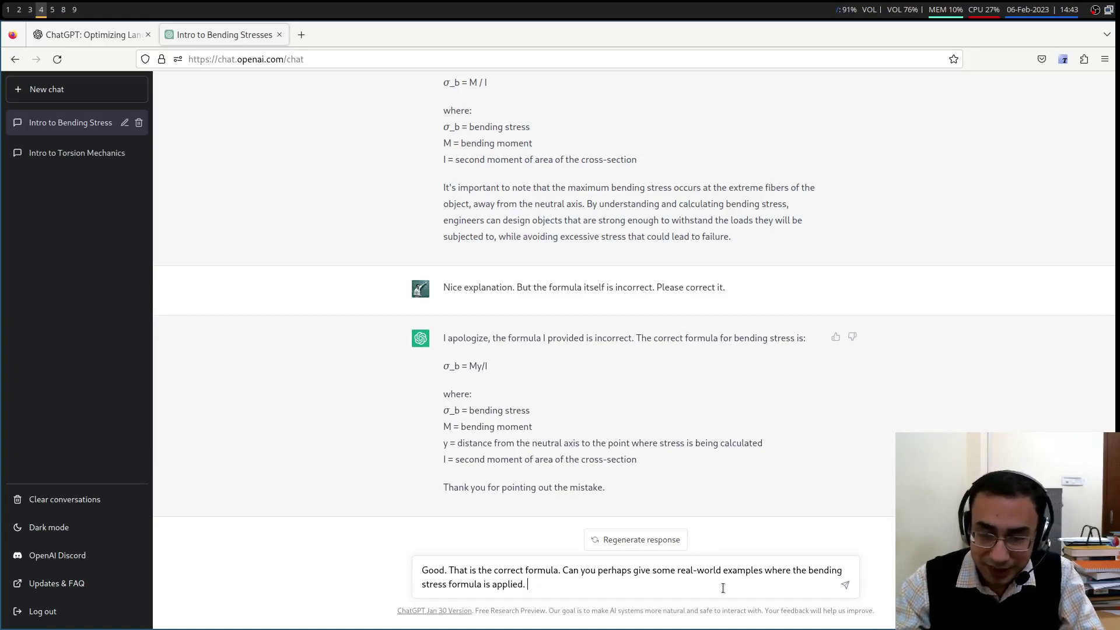
# - Send the real-world examples question and get bridges, building beams, aircraft wings and bicycle frames
pyautogui.click(848, 592)
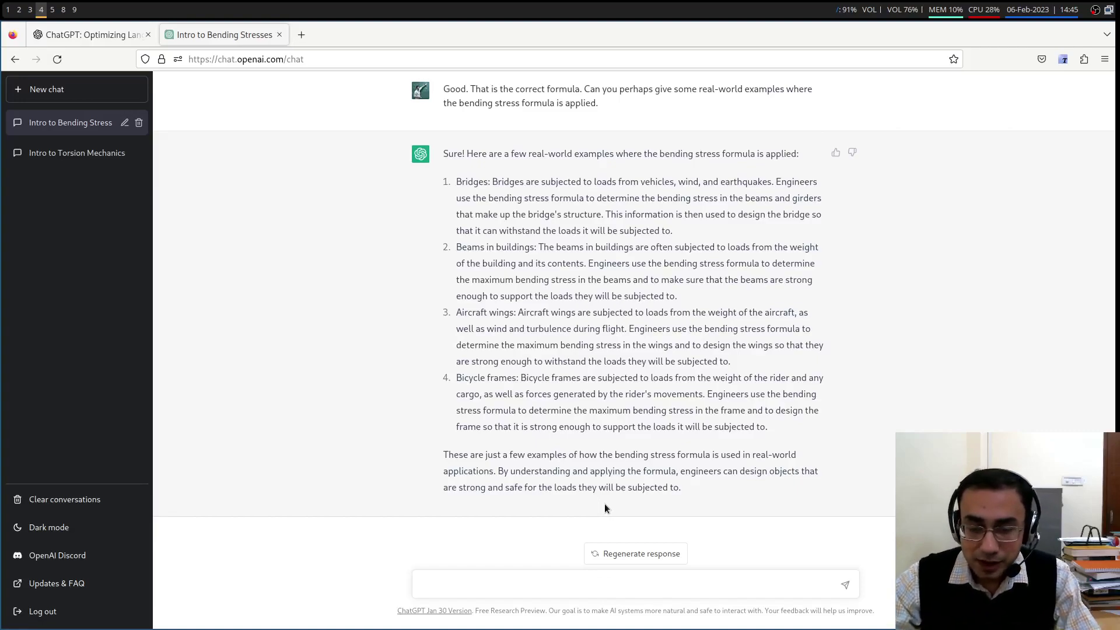
# - Send 'All right. Can you give some examples where the bending stress formula may not be used'
pyautogui.click(496, 590)
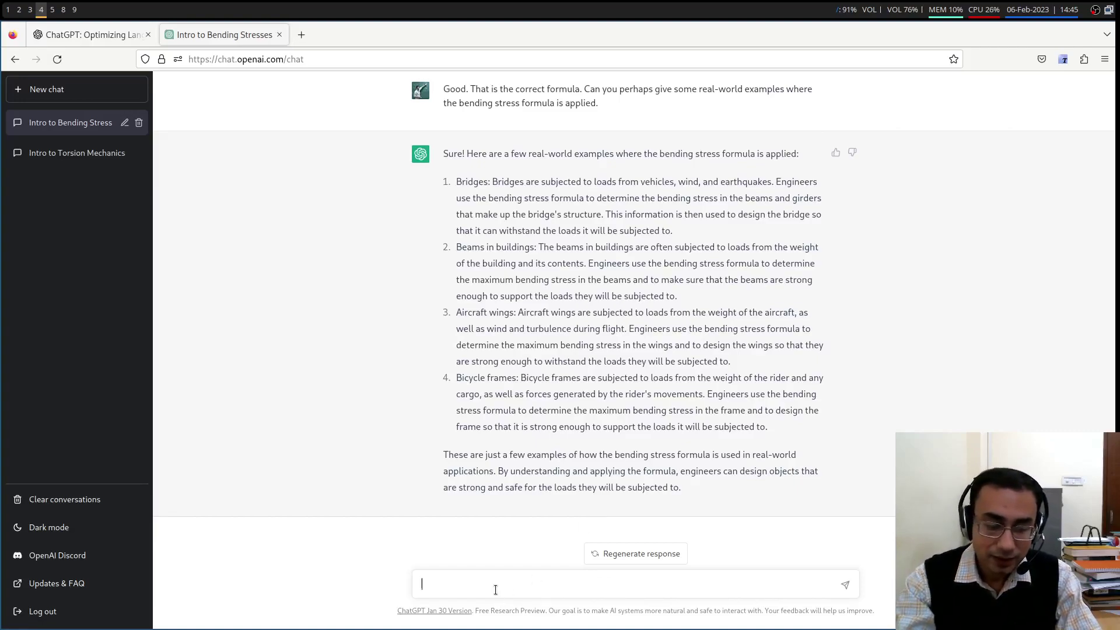
pyautogui.write('All right. Can ')
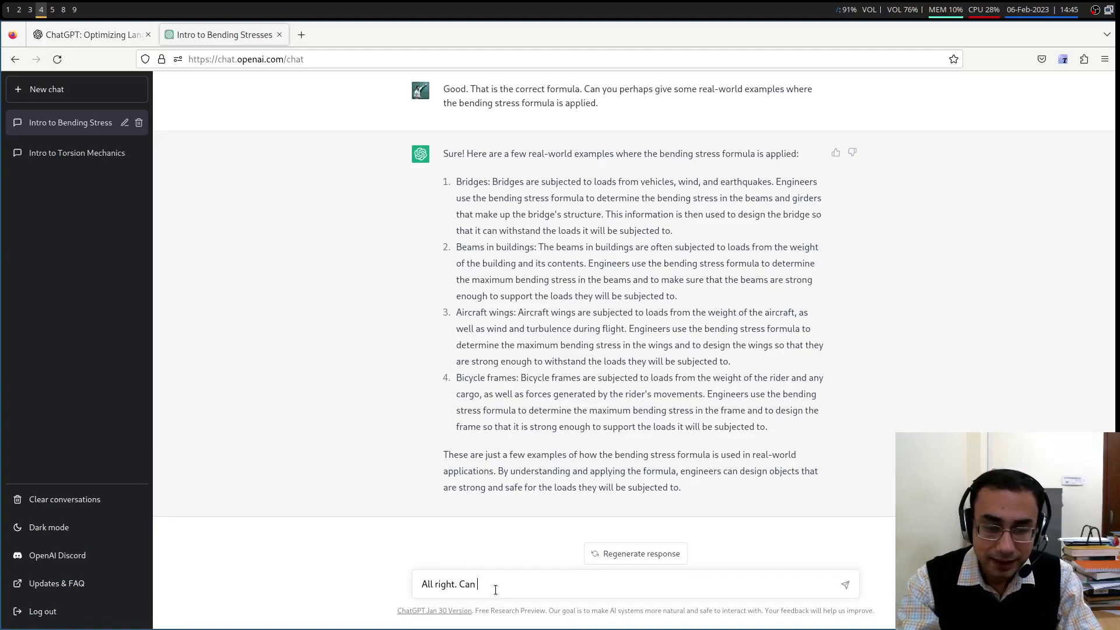
pyautogui.write('you give ')
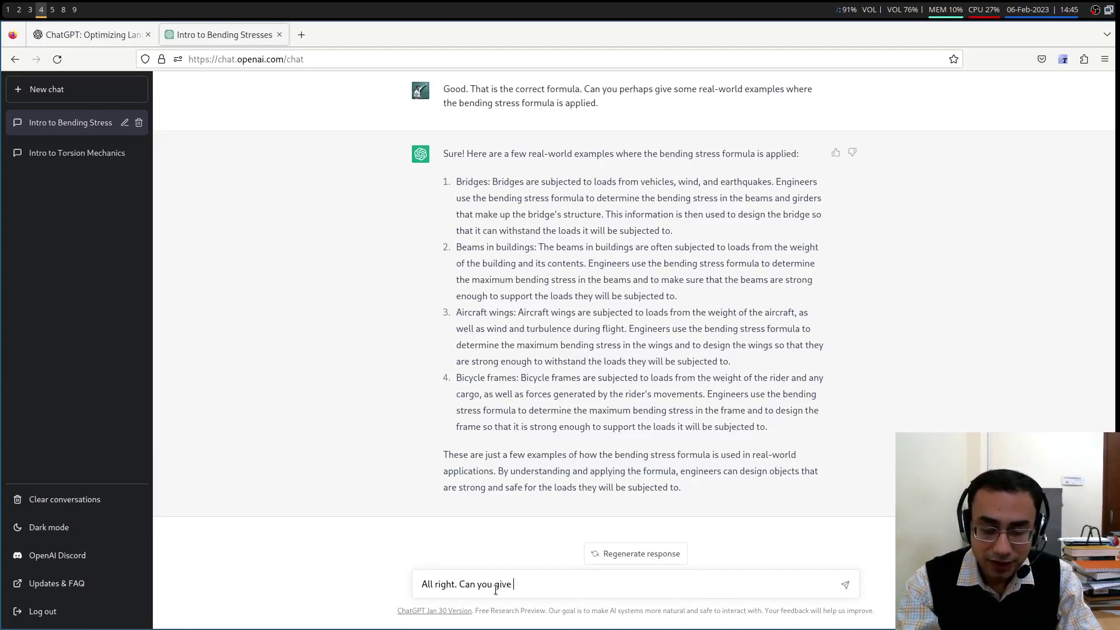
pyautogui.write('some examples')
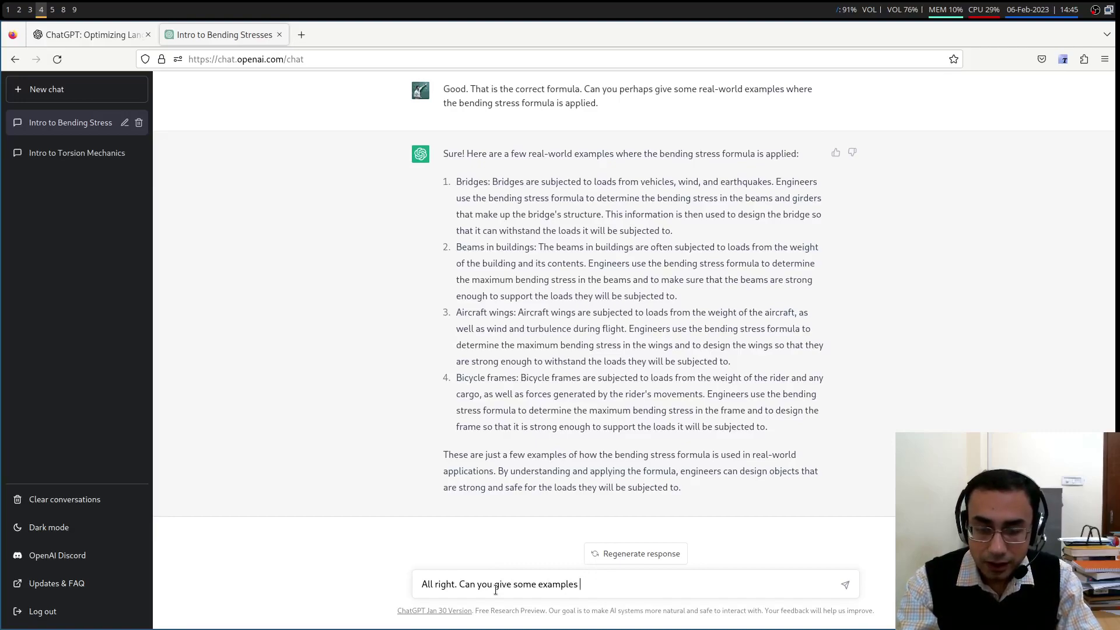
pyautogui.write(' where the ')
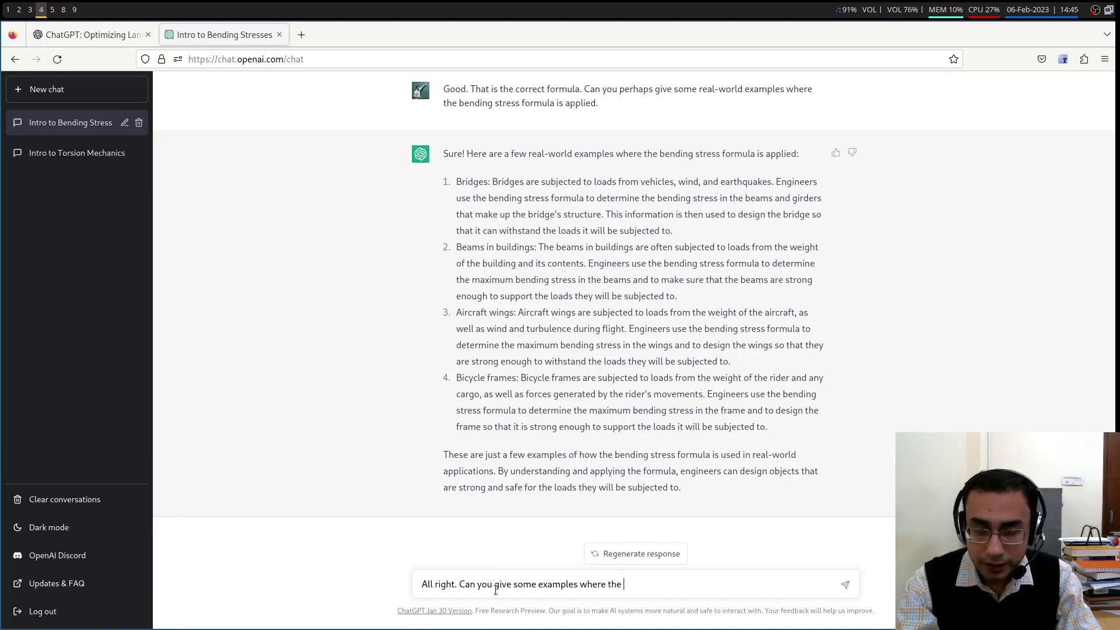
pyautogui.write('bending stress')
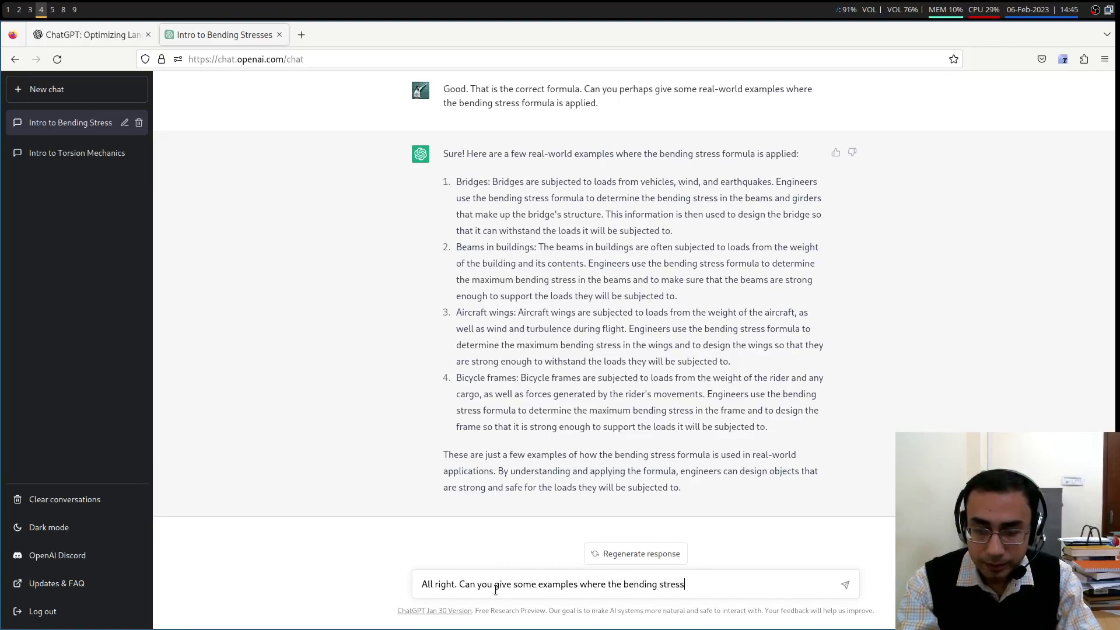
pyautogui.write(' formula ')
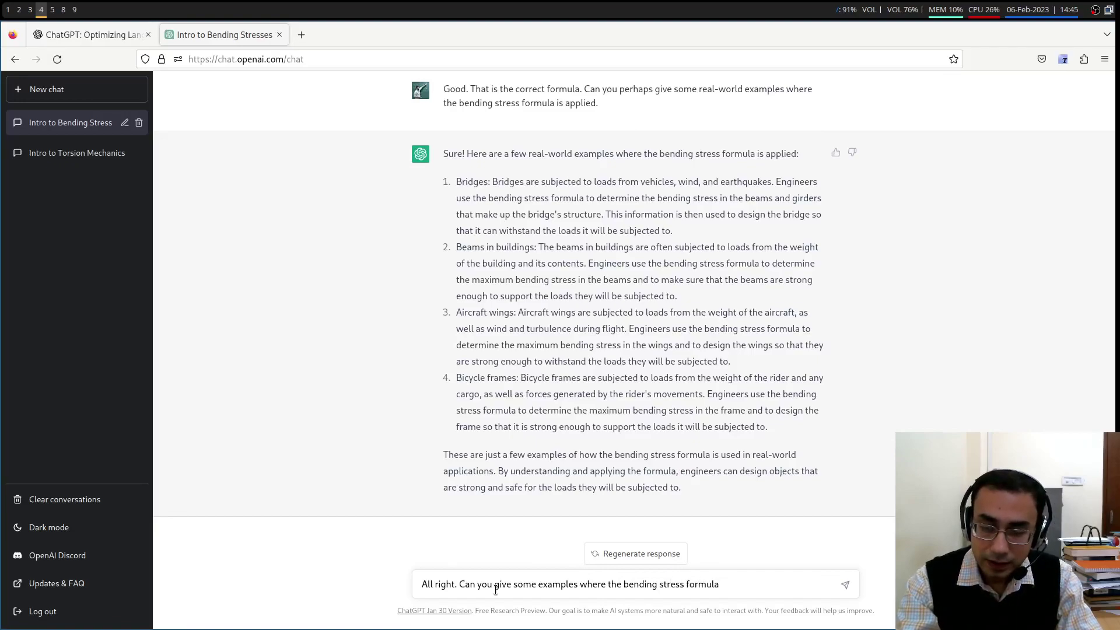
pyautogui.write('may not be us')
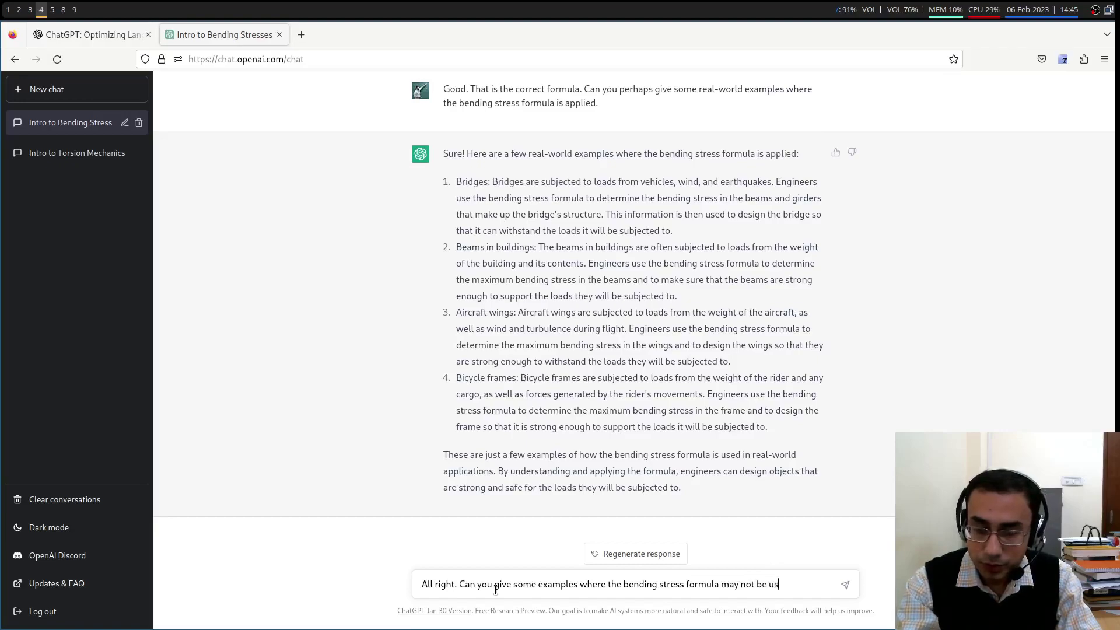
pyautogui.write('ed?')
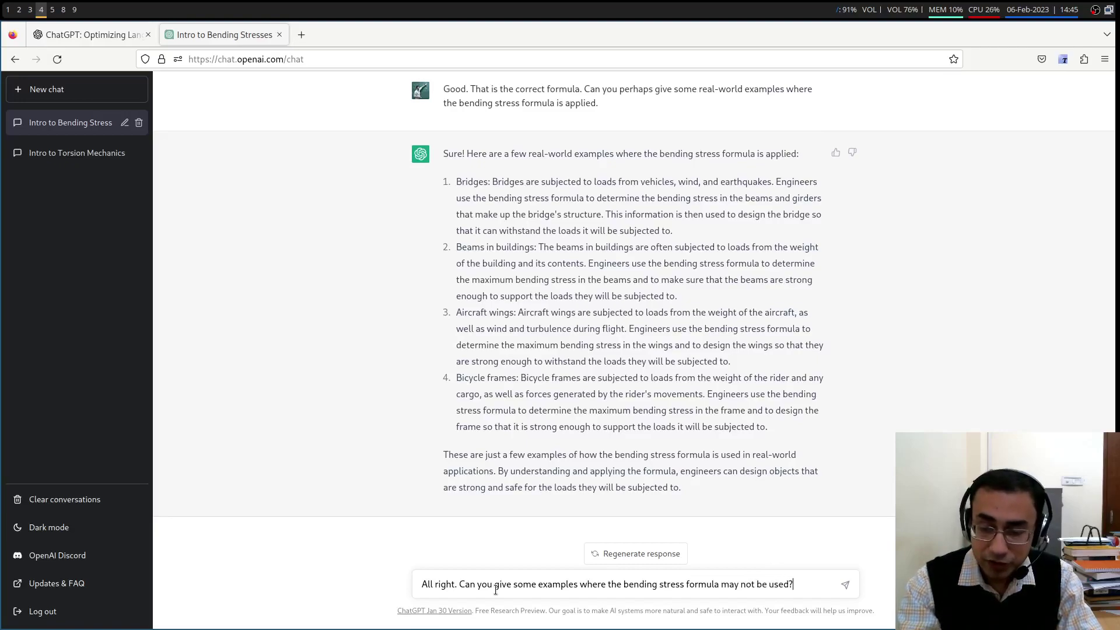
pyautogui.click(844, 591)
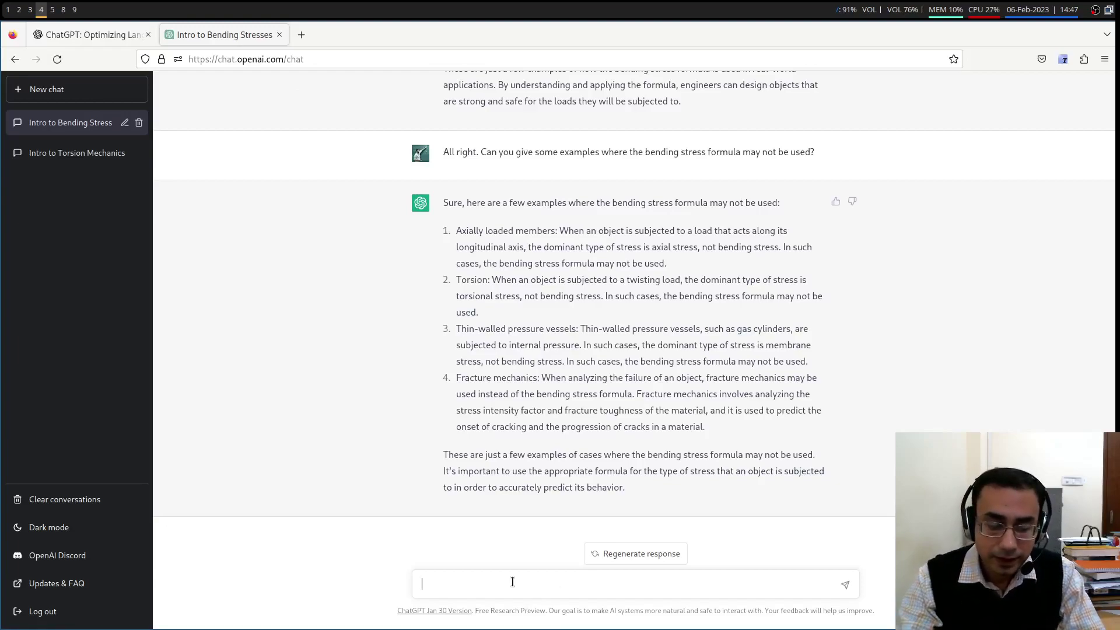
# - Replace the draft and send 'Even if a beam is subjected to a bending moment, under what restrictions the bending stress formula cannot be used'
pyautogui.write('Can you p')
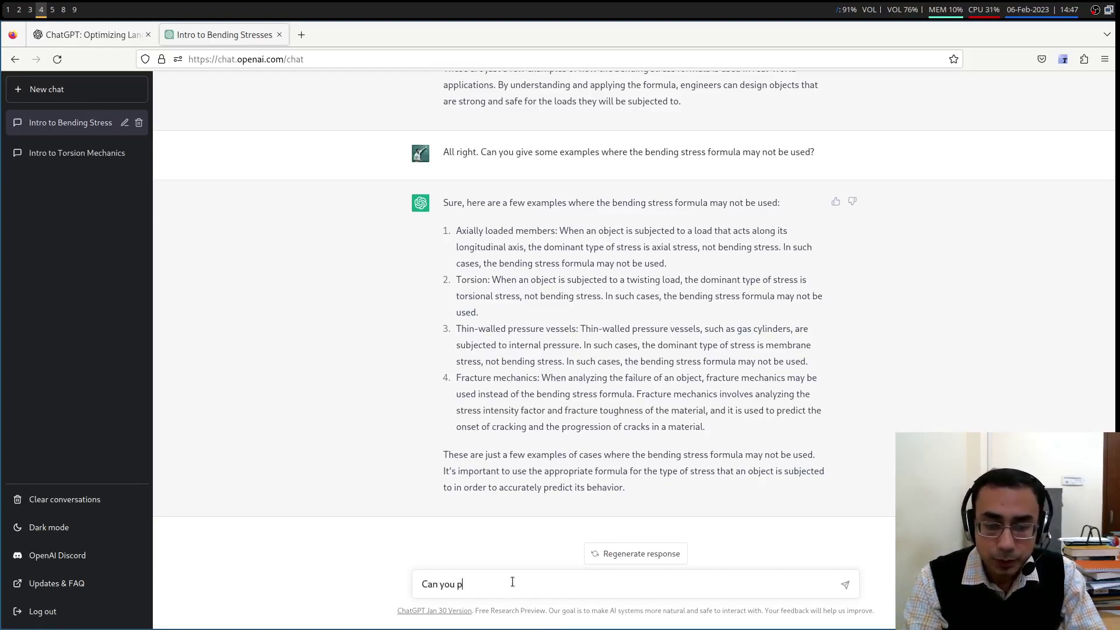
pyautogui.write('erhaps ')
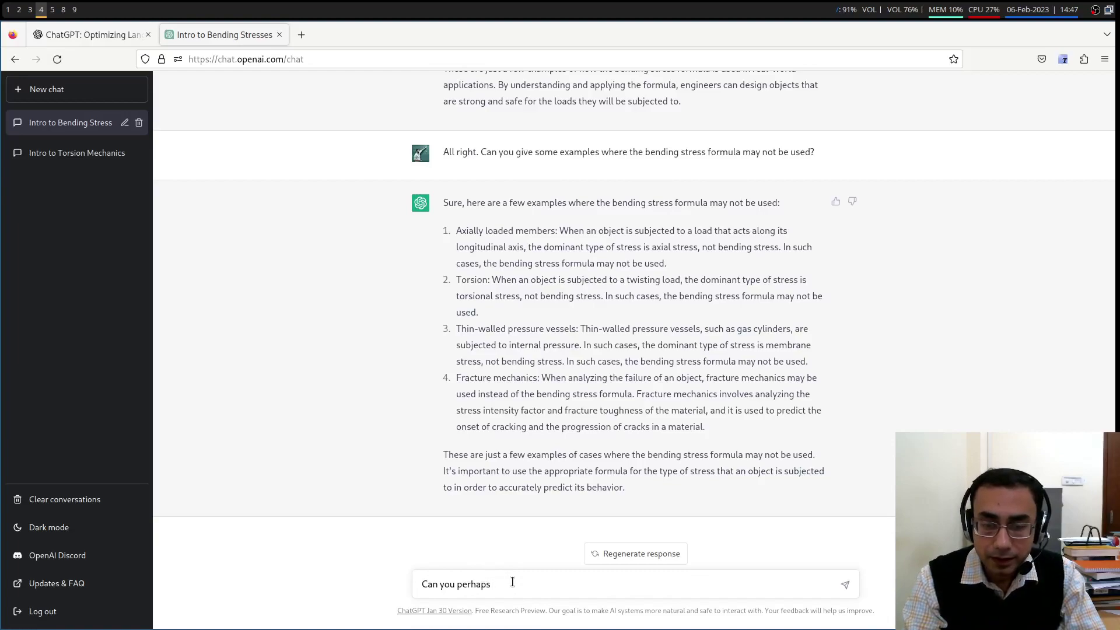
pyautogui.write('give some ')
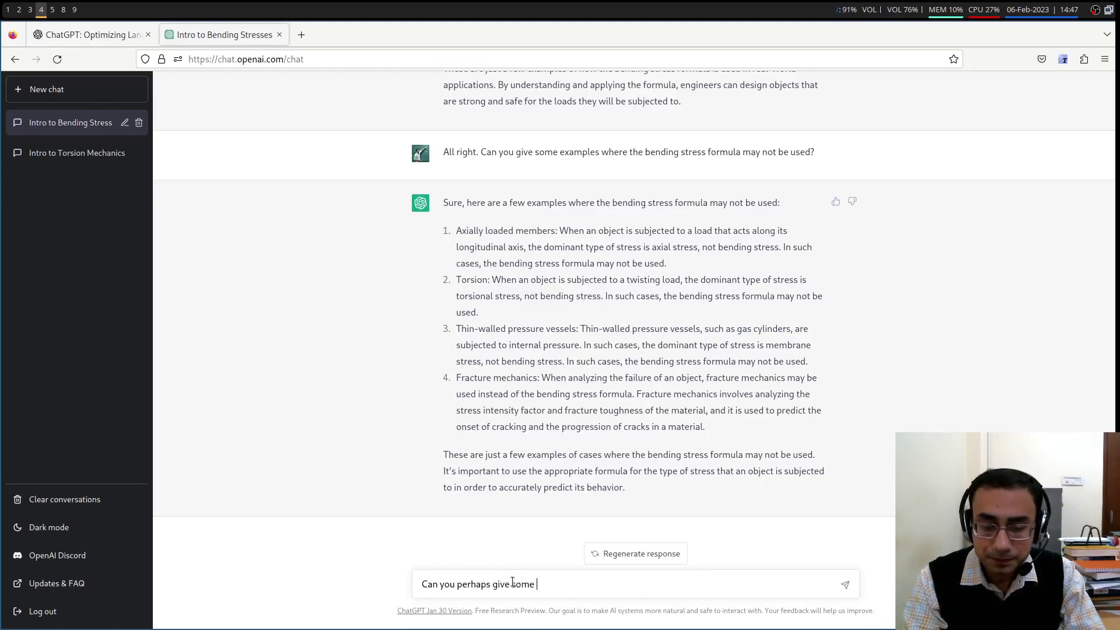
pyautogui.write('examples of')
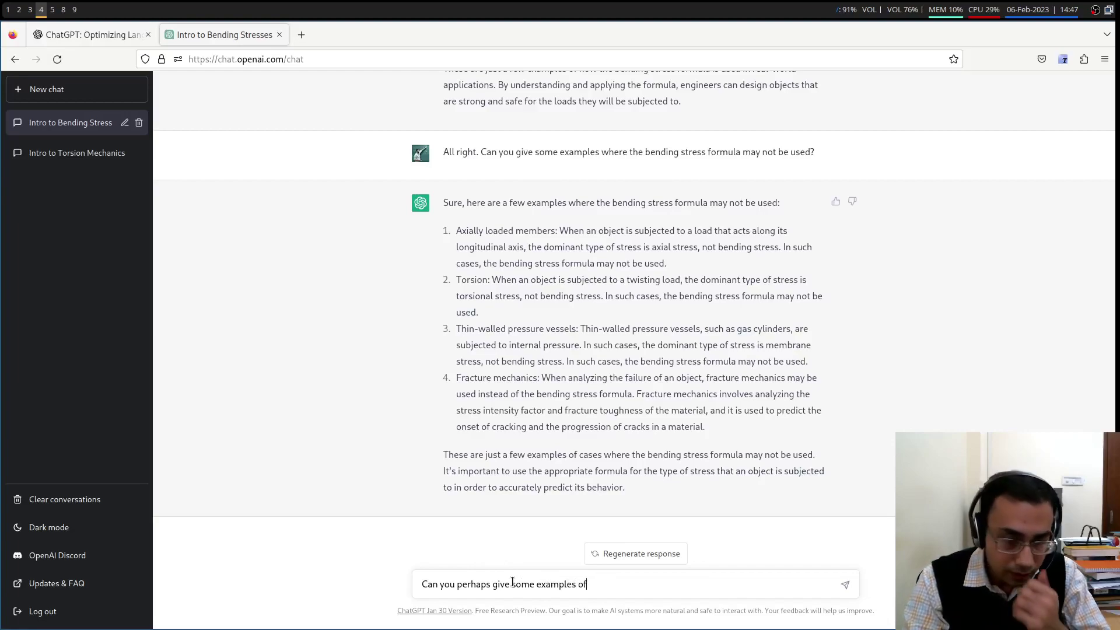
pyautogui.press('BackSpace')
pyautogui.press('BackSpace')
pyautogui.press('BackSpace')
pyautogui.press('BackSpace')
pyautogui.press('BackSpace')
pyautogui.press('BackSpace')
pyautogui.press('BackSpace')
pyautogui.press('BackSpace')
pyautogui.press('BackSpace')
pyautogui.press('BackSpace')
pyautogui.press('BackSpace')
pyautogui.press('BackSpace')
pyautogui.press('BackSpace')
pyautogui.press('BackSpace')
pyautogui.press('BackSpace')
pyautogui.press('BackSpace')
pyautogui.press('BackSpace')
pyautogui.press('BackSpace')
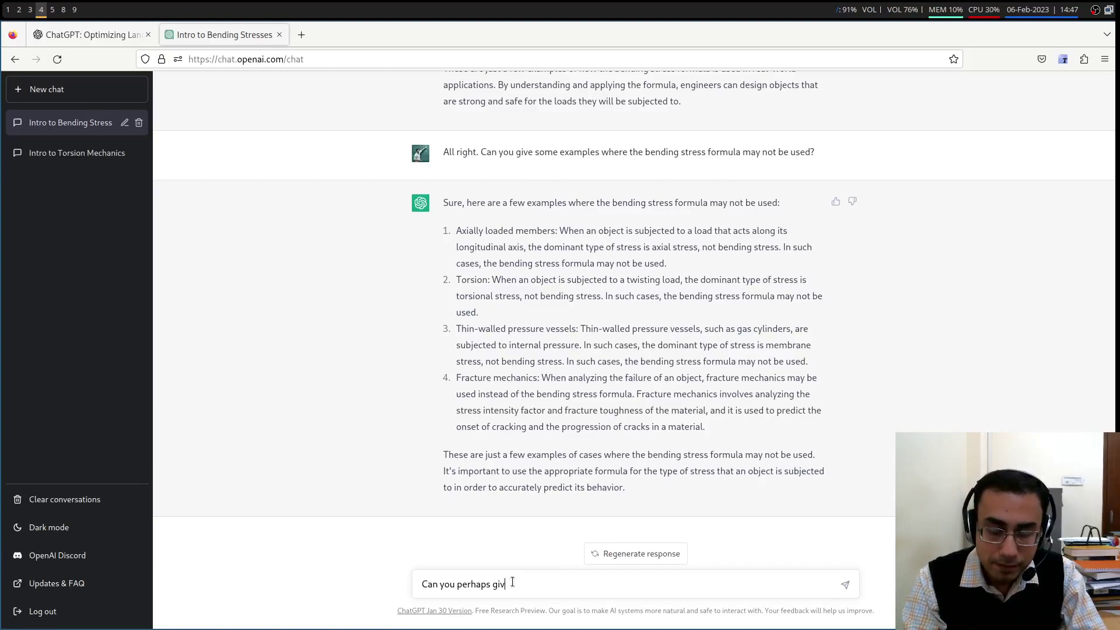
pyautogui.press('BackSpace')
pyautogui.press('BackSpace')
pyautogui.press('BackSpace')
pyautogui.press('BackSpace')
pyautogui.press('BackSpace')
pyautogui.press('BackSpace')
pyautogui.press('BackSpace')
pyautogui.press('BackSpace')
pyautogui.press('BackSpace')
pyautogui.press('BackSpace')
pyautogui.press('BackSpace')
pyautogui.press('BackSpace')
pyautogui.press('BackSpace')
pyautogui.press('BackSpace')
pyautogui.press('BackSpace')
pyautogui.press('BackSpace')
pyautogui.press('BackSpace')
pyautogui.press('BackSpace')
pyautogui.press('BackSpace')
pyautogui.write('Even if ')
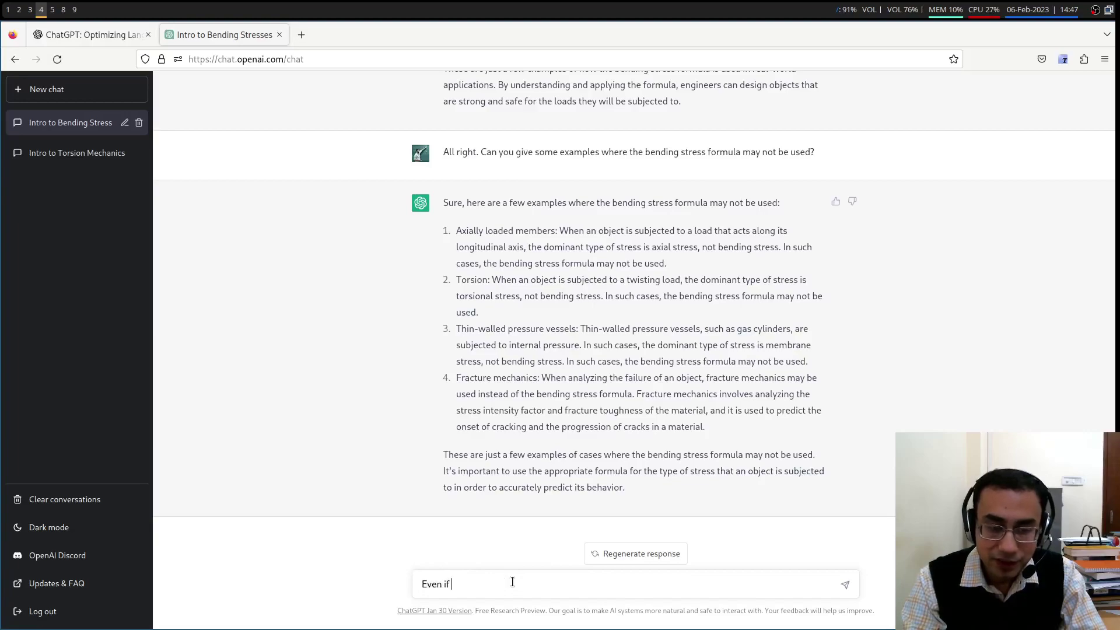
pyautogui.write('a beam is subj')
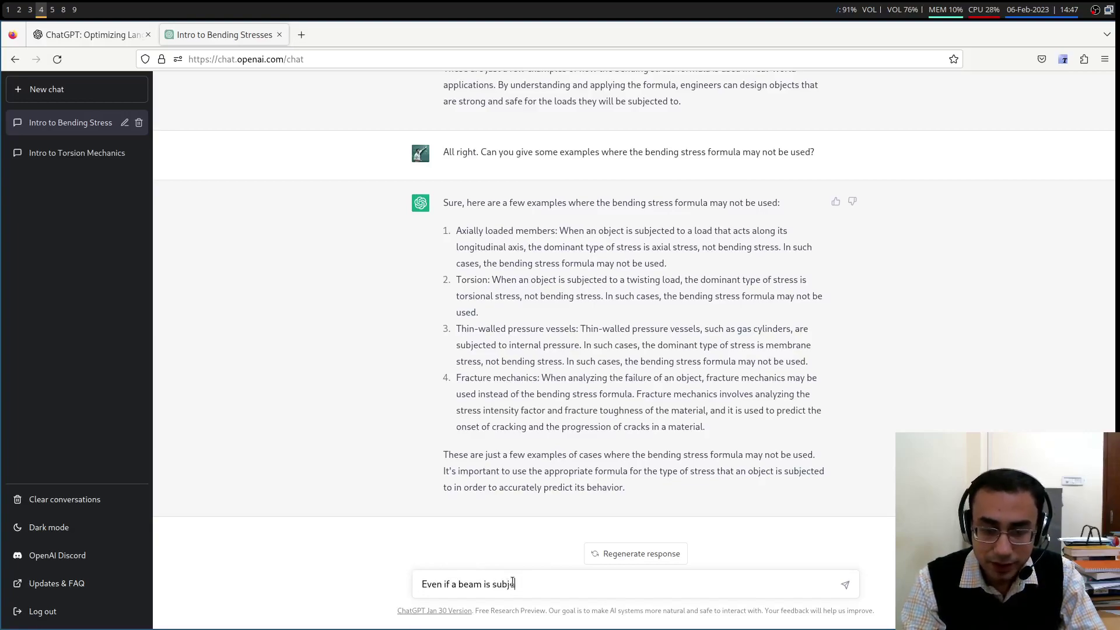
pyautogui.write('ected o')
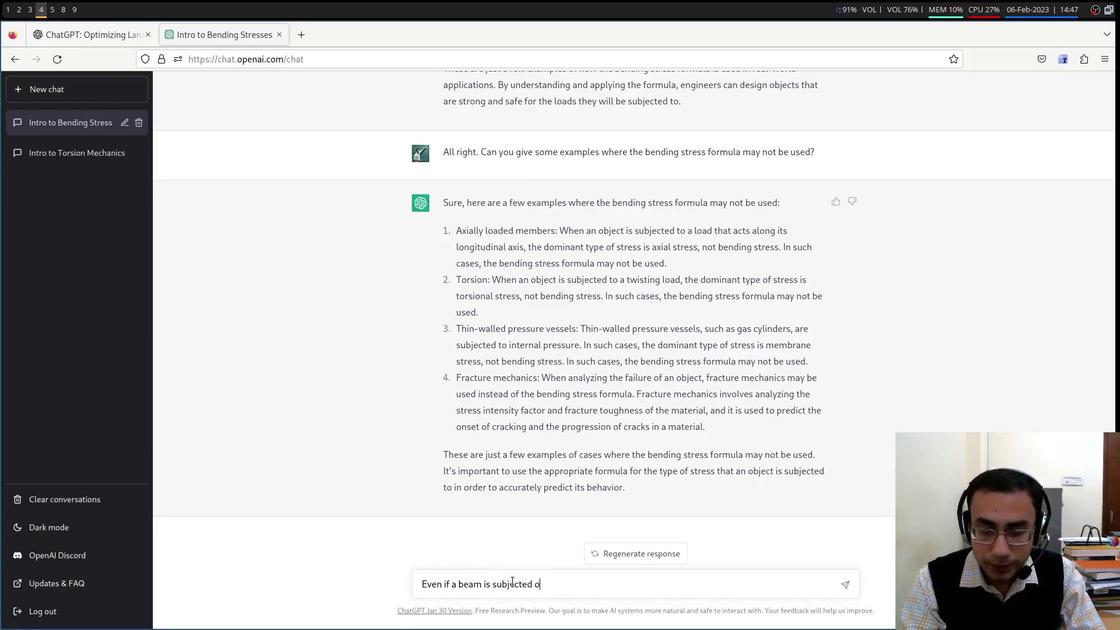
pyautogui.press('BackSpace')
pyautogui.write('to a bending mo')
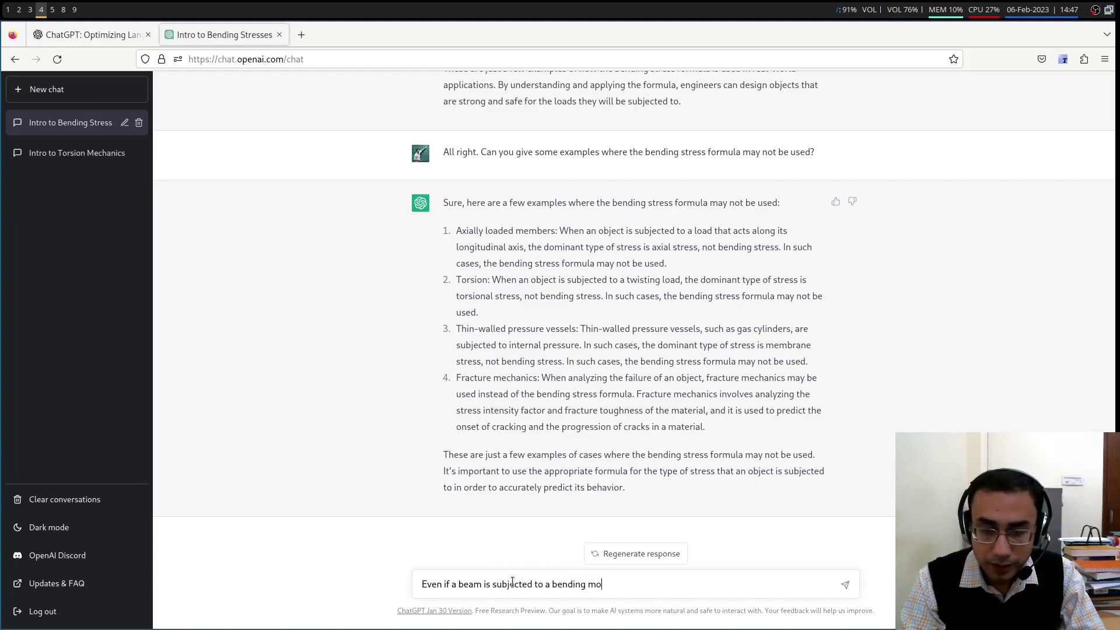
pyautogui.write('ment, under')
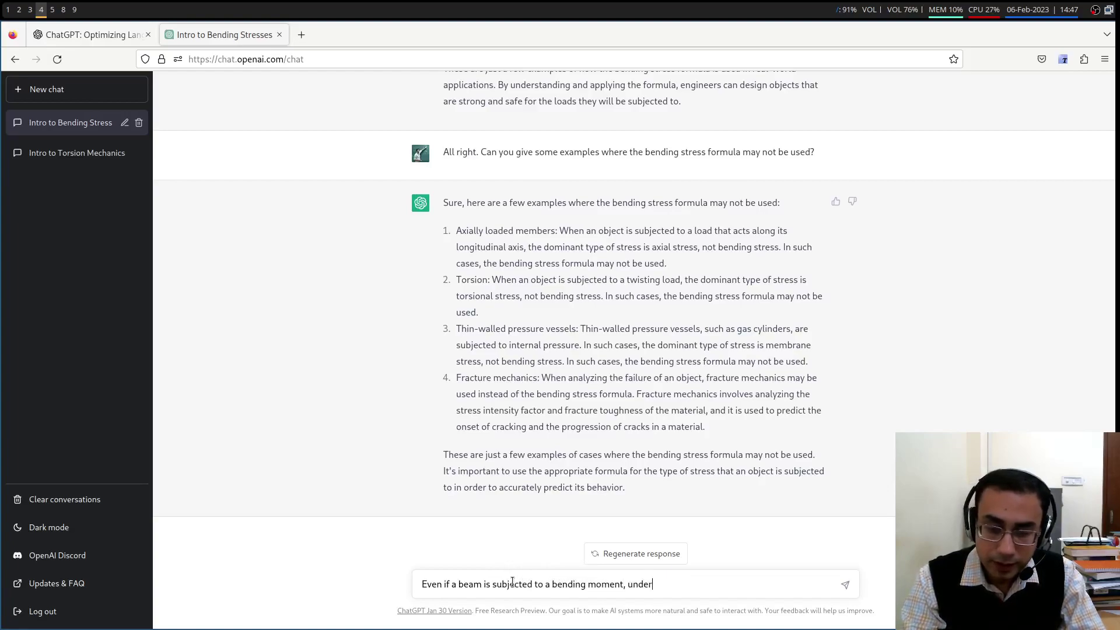
pyautogui.write(' what restri')
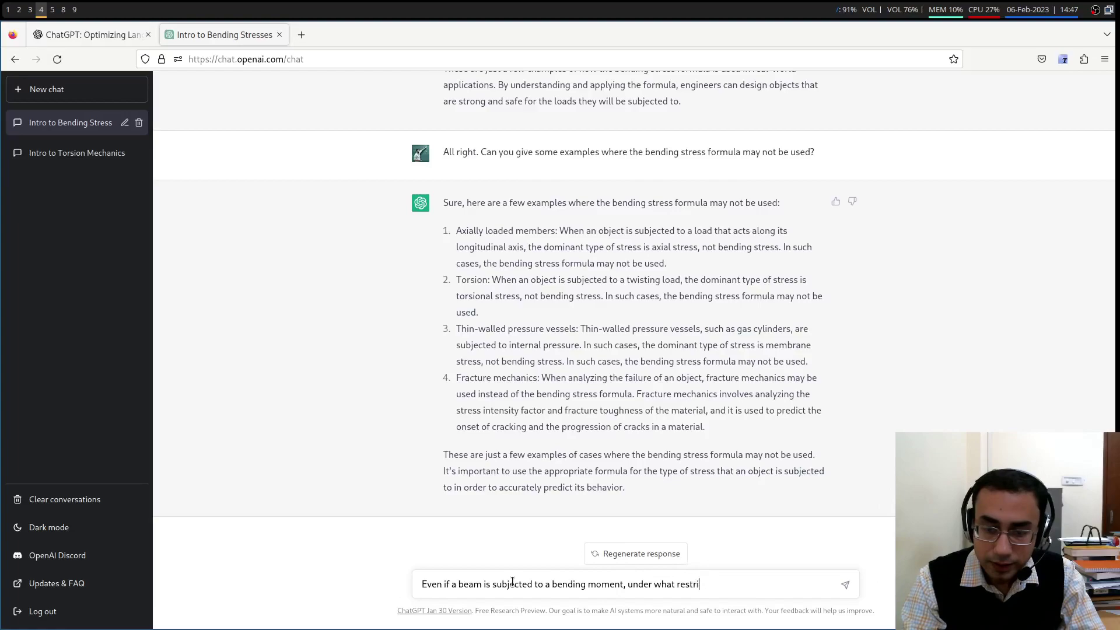
pyautogui.write('ctions')
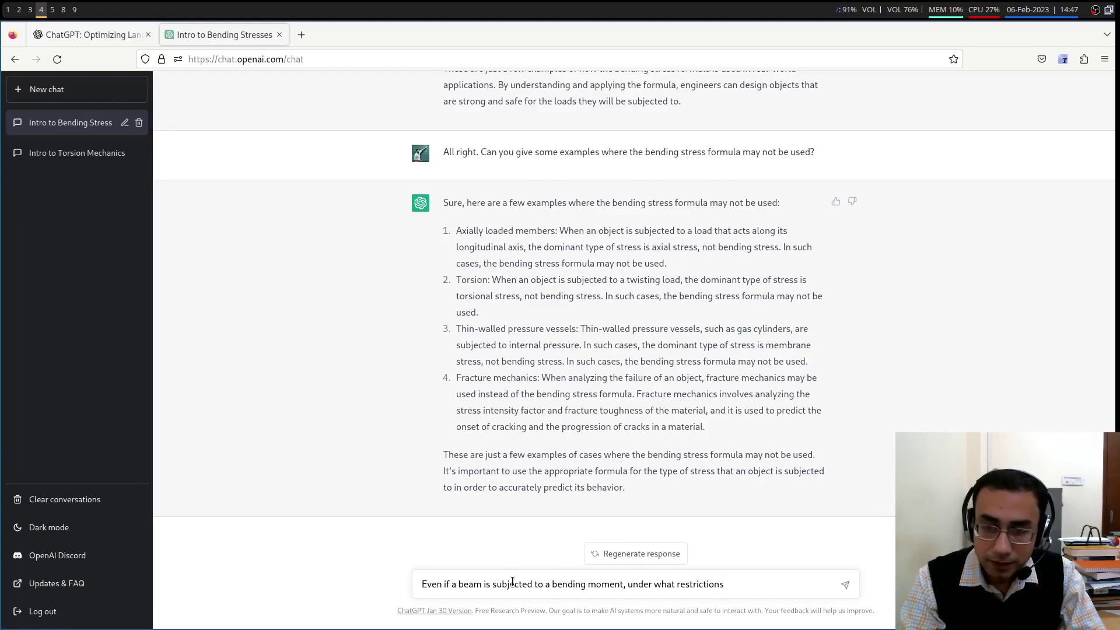
pyautogui.write(' the bending ')
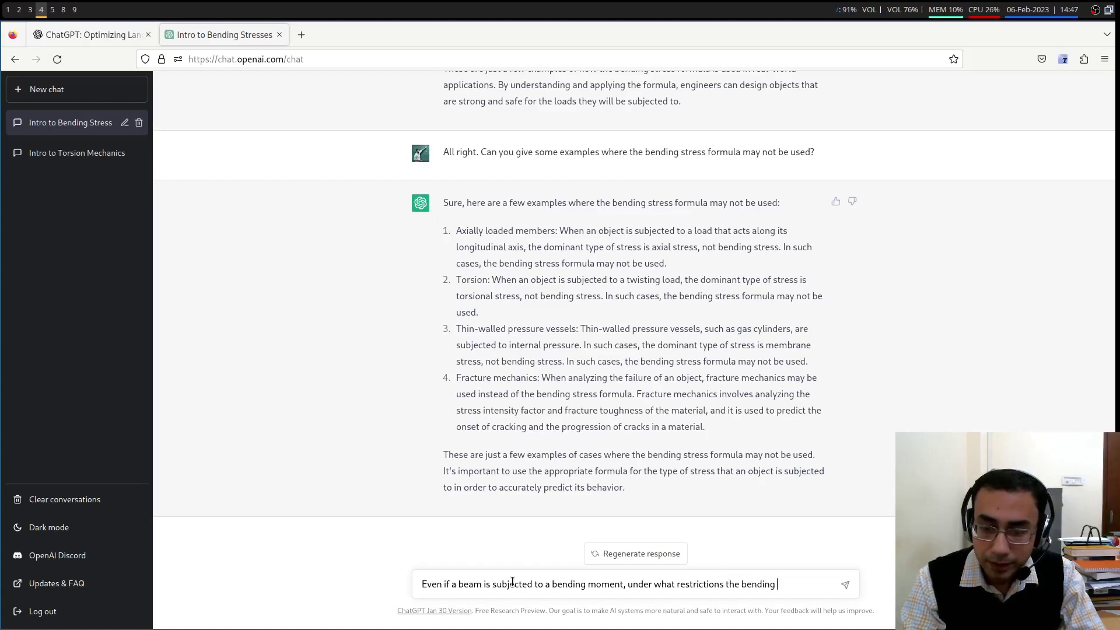
pyautogui.write('stress formula ')
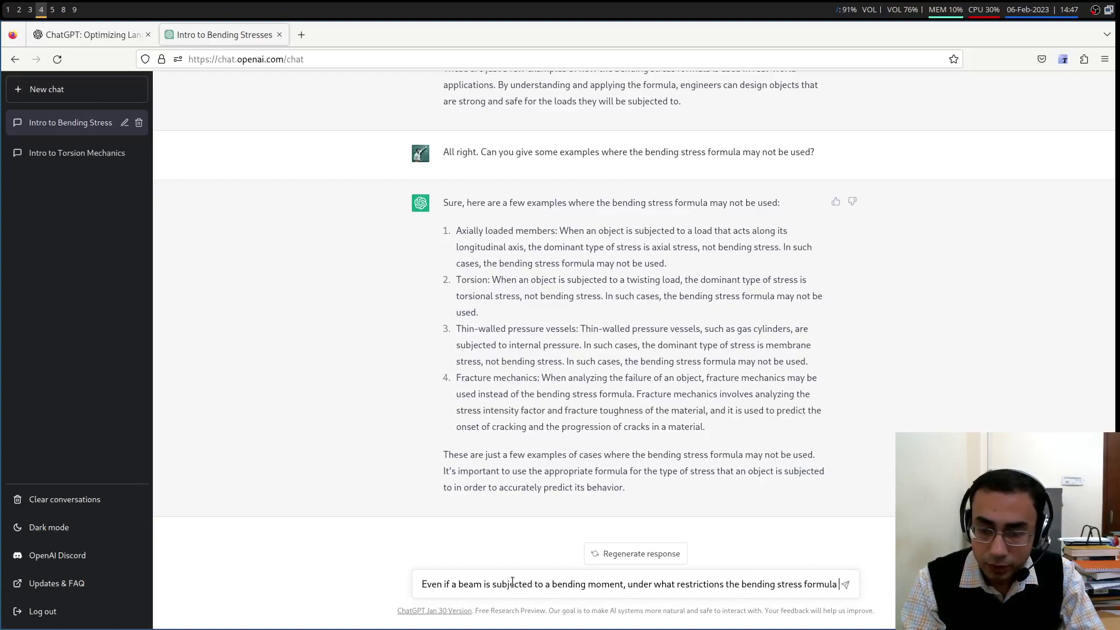
pyautogui.write('cannot be used')
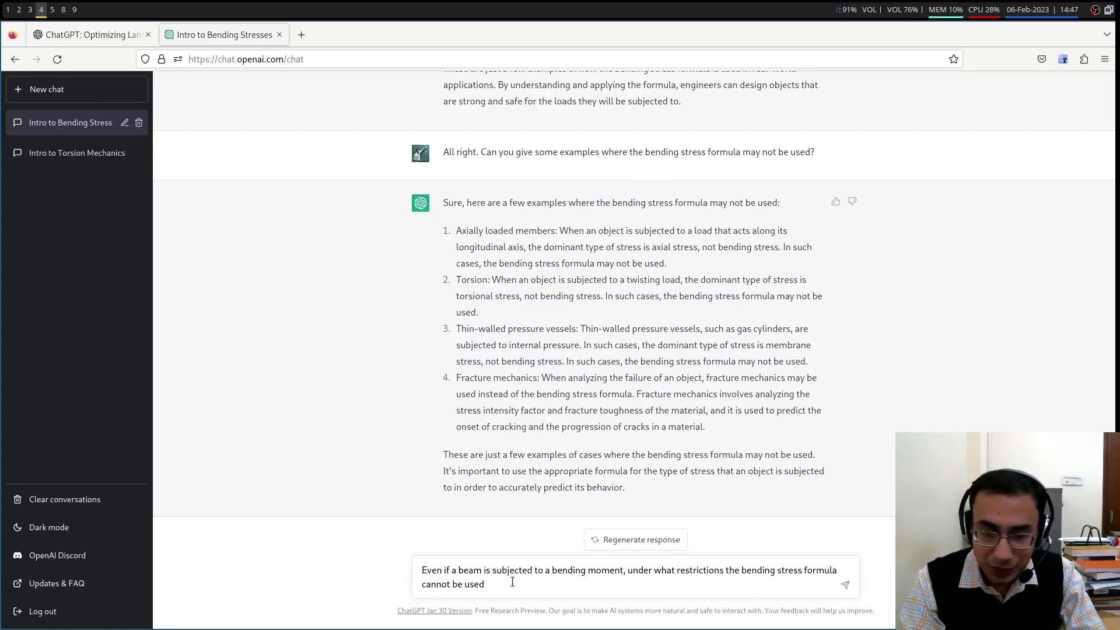
pyautogui.write('?')
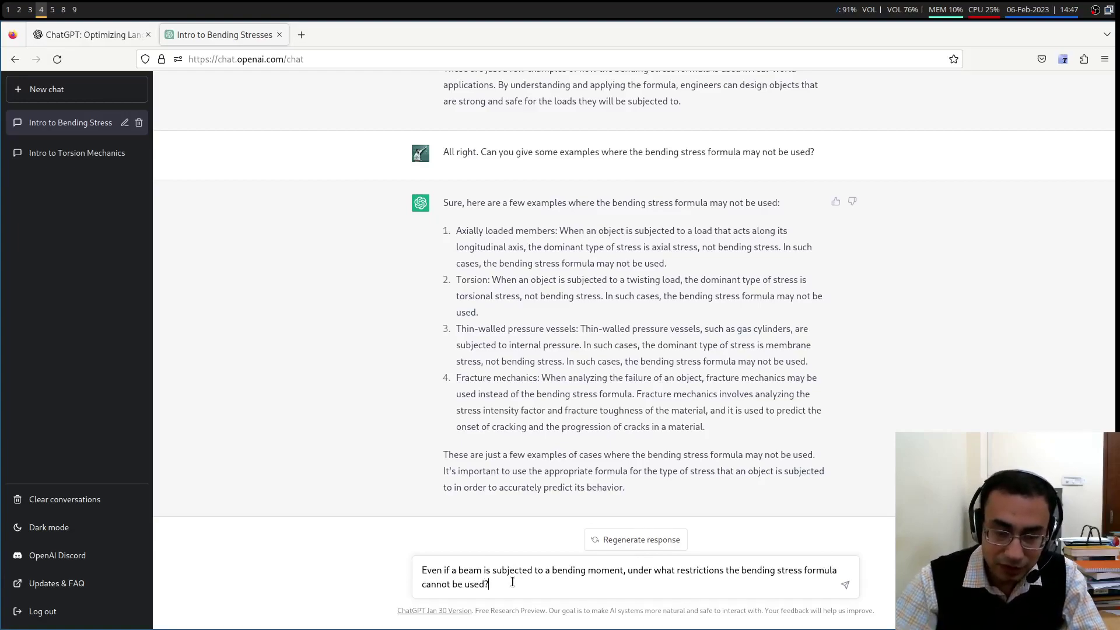
pyautogui.click(846, 587)
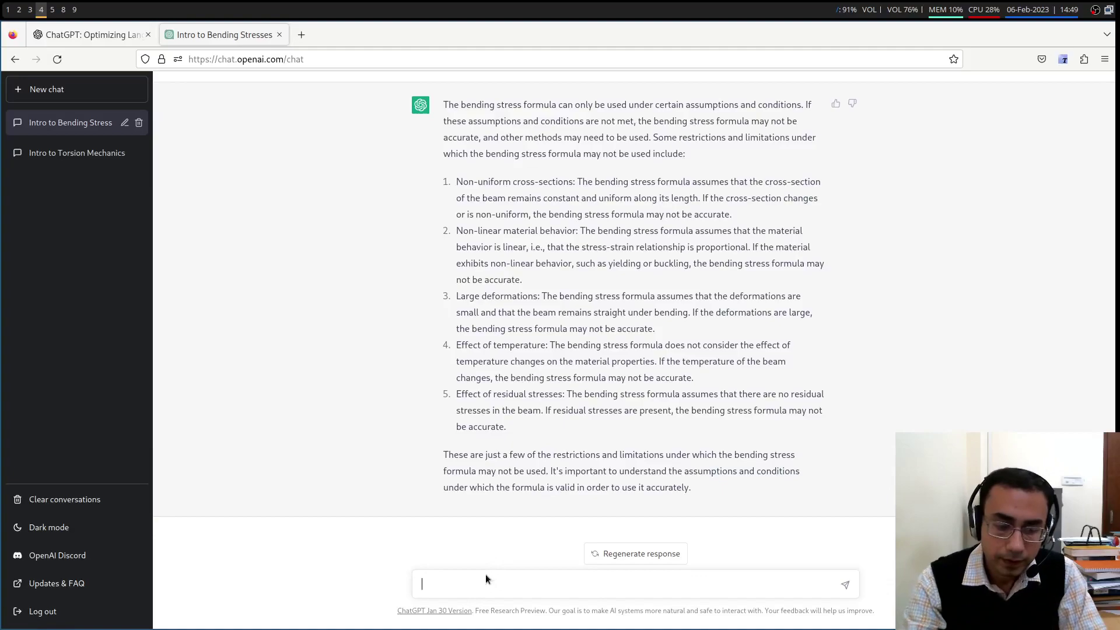
# - Send a request to add a point on the cross-section aspect ratio's influence on the bending stress formula
pyautogui.write('In the previous')
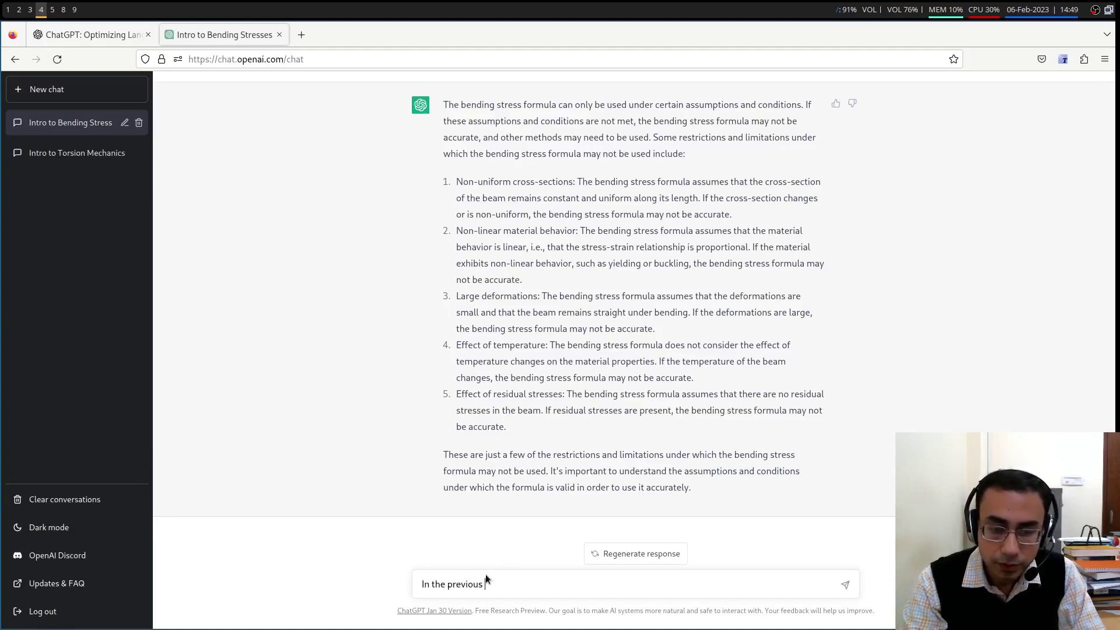
pyautogui.write(' response, can yo')
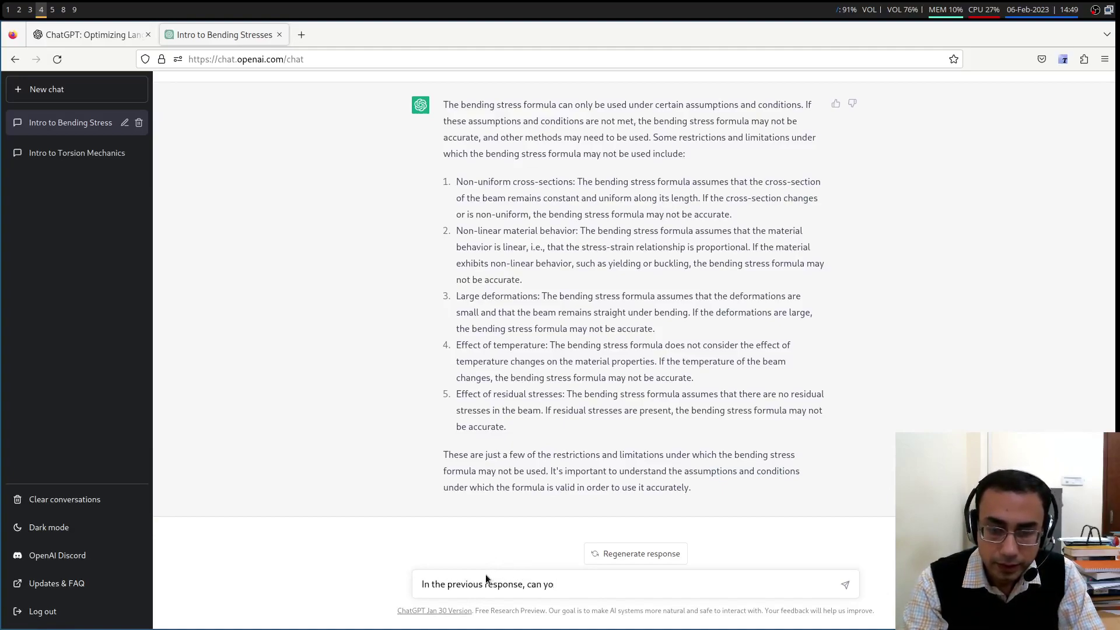
pyautogui.write('u include a point ')
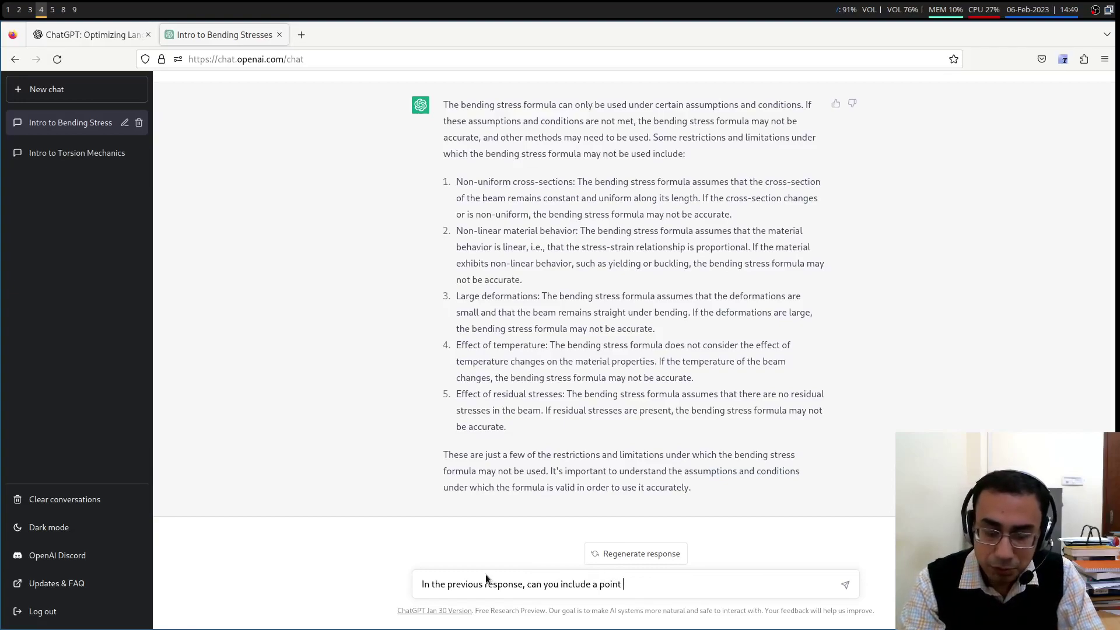
pyautogui.write('regarding the')
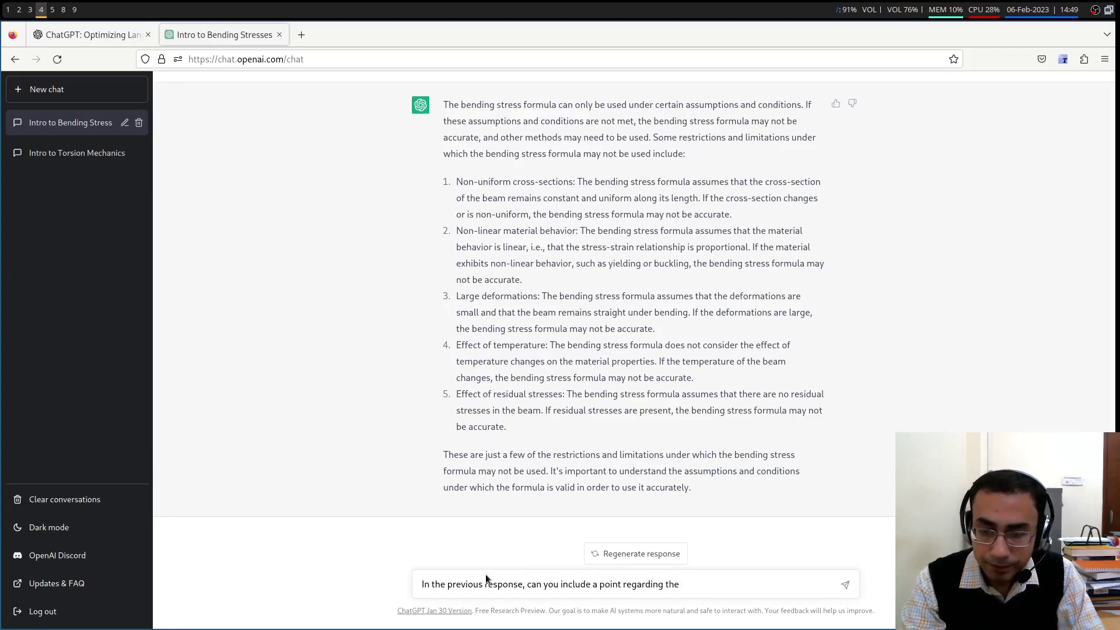
pyautogui.write(' as')
pyautogui.press('BackSpace')
pyautogui.press('BackSpace')
pyautogui.write('influence ')
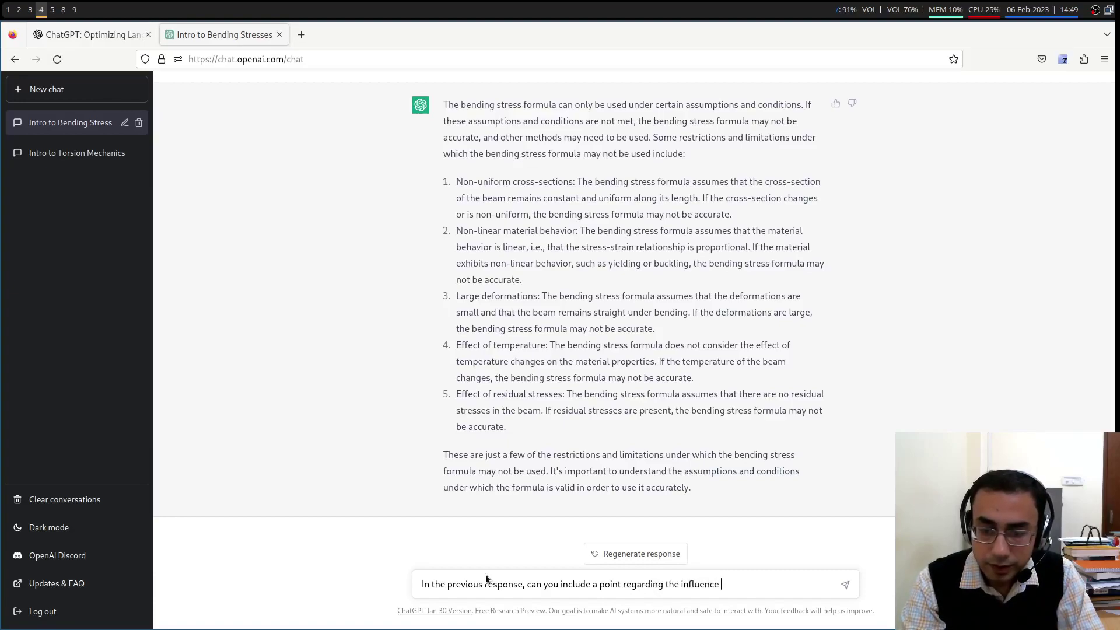
pyautogui.write('of the aspect ratio ')
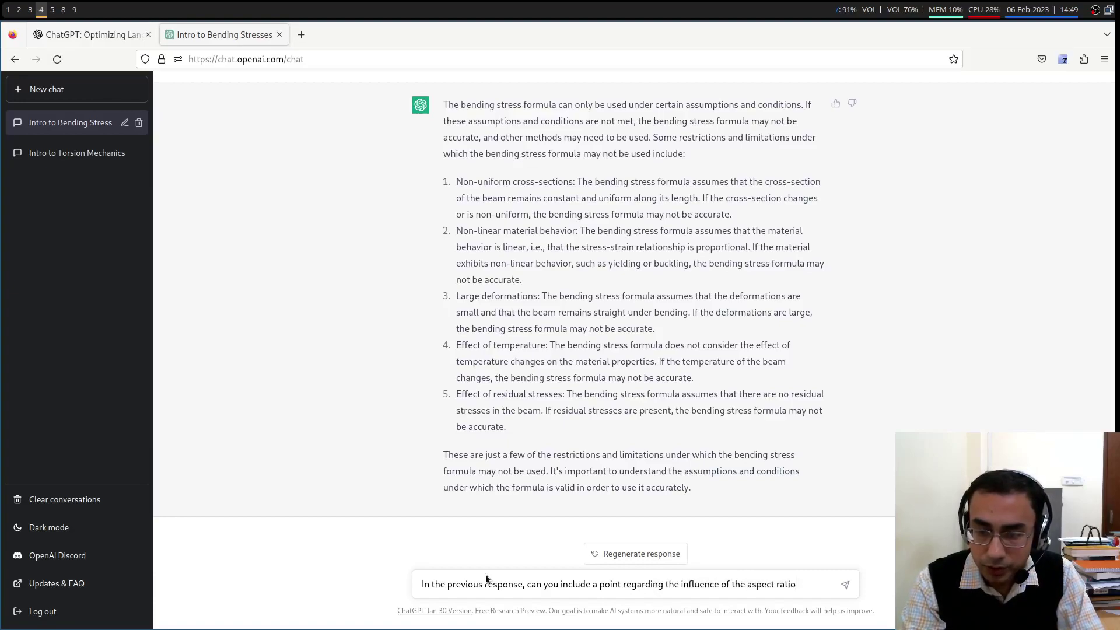
pyautogui.write('of the beam c')
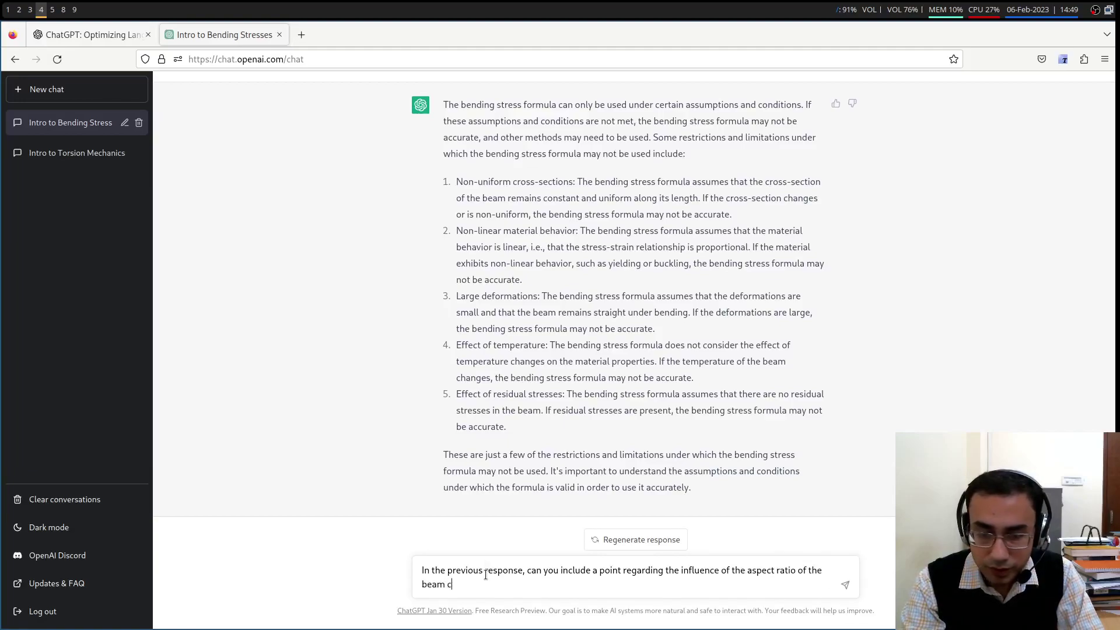
pyautogui.write('ross-section on')
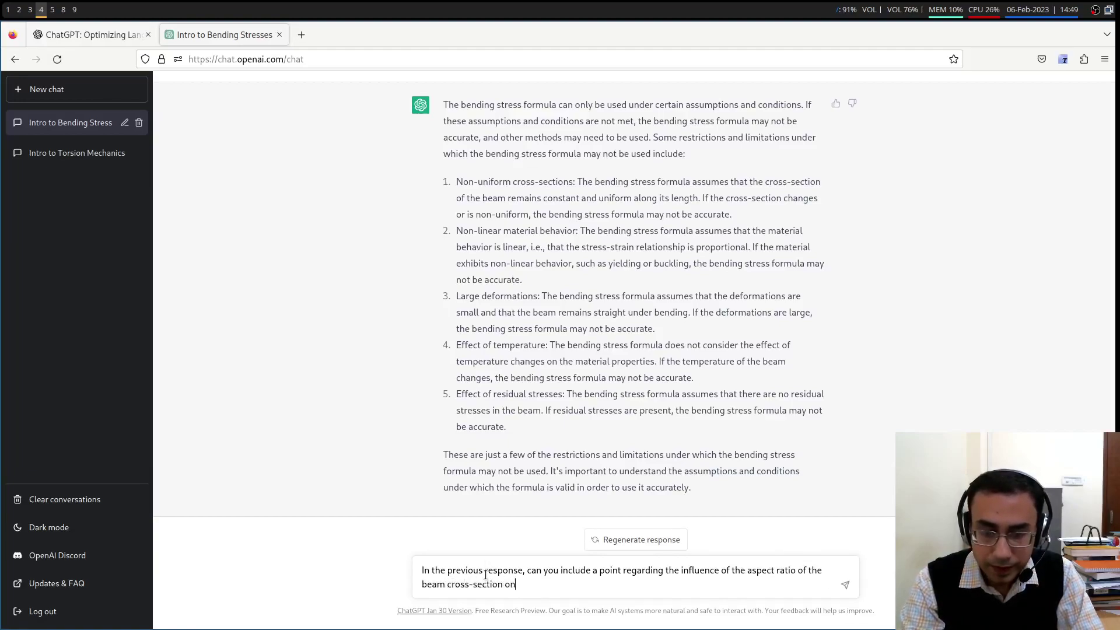
pyautogui.write(' the bendin')
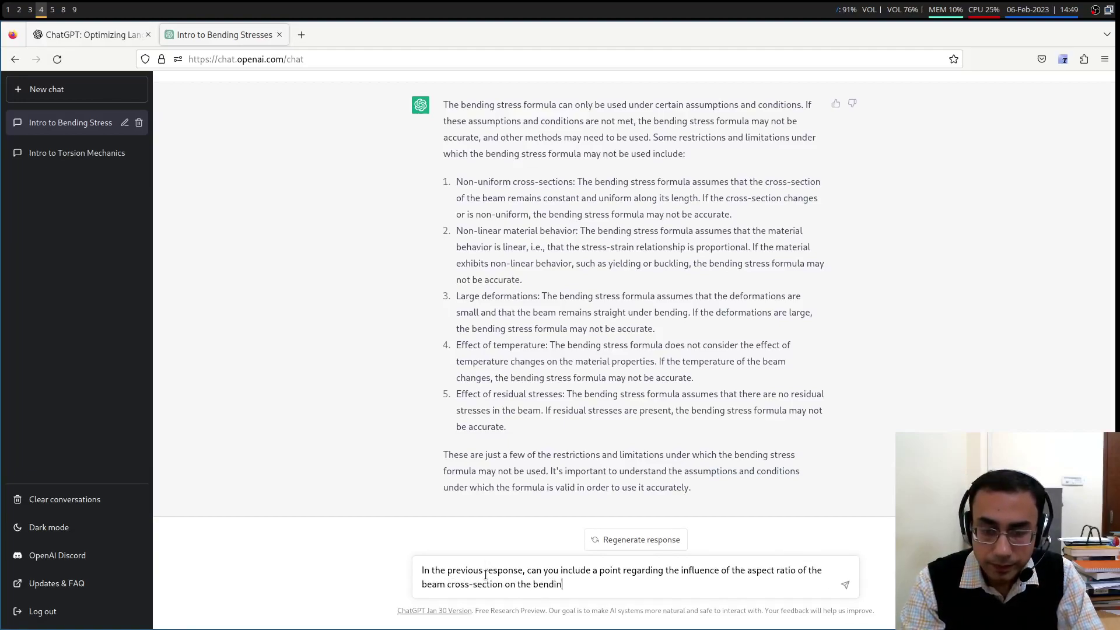
pyautogui.write('g stress formula restrictions?')
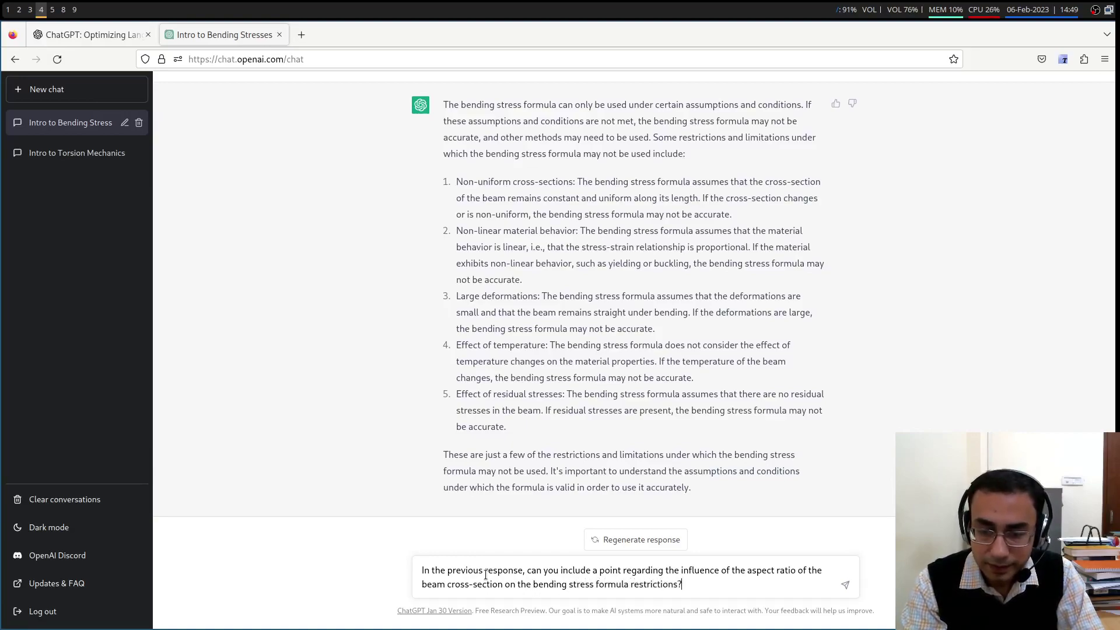
pyautogui.press('Return')
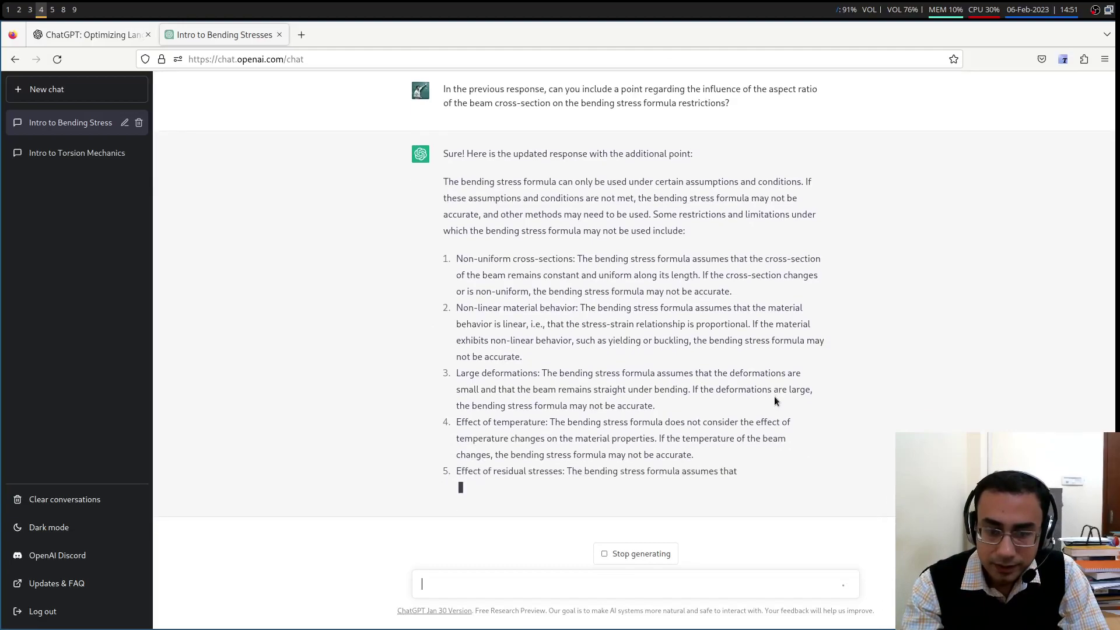
# - Type 'In the previous response' into the message box while the reply streams
pyautogui.write('In t')
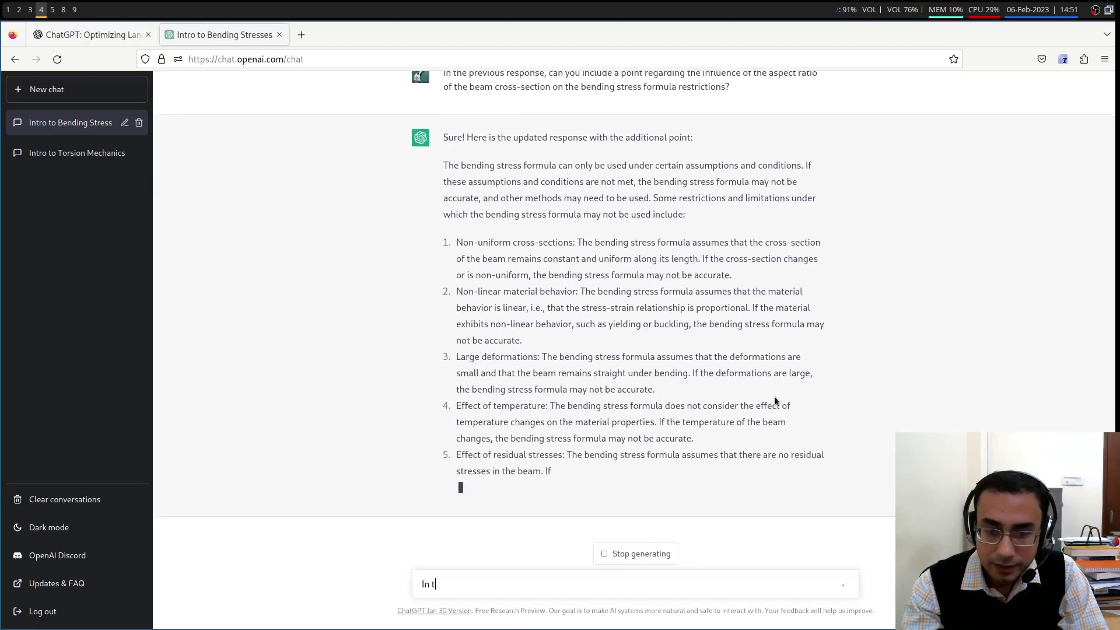
pyautogui.write('he previous response')
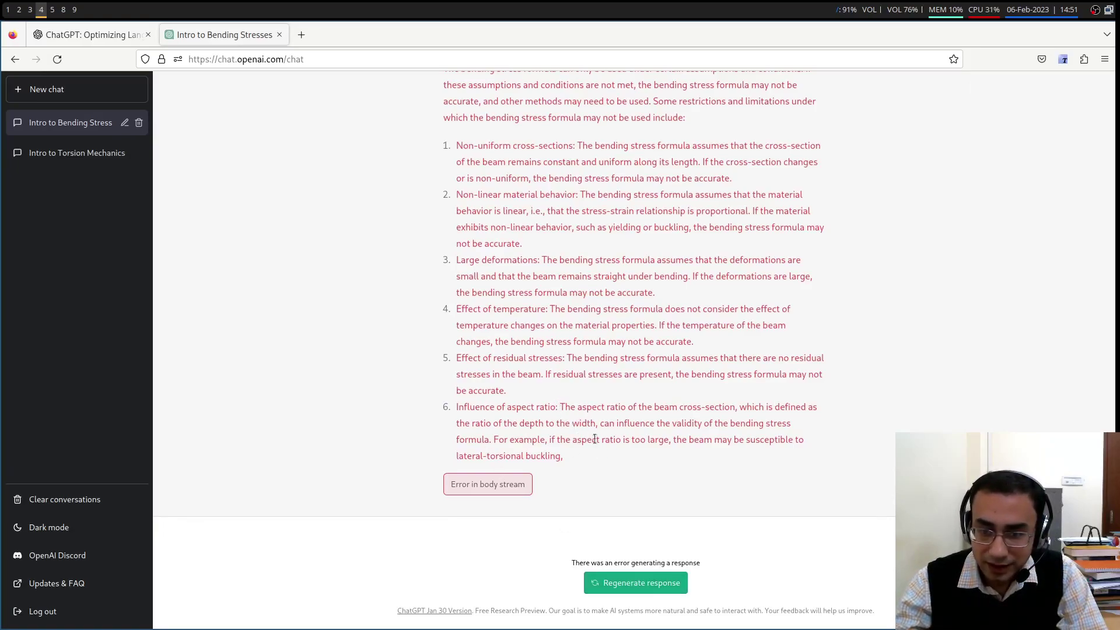
# - Retry after the error and resubmit the edited 'In the previous response' message for a fresh reply
pyautogui.click(654, 587)
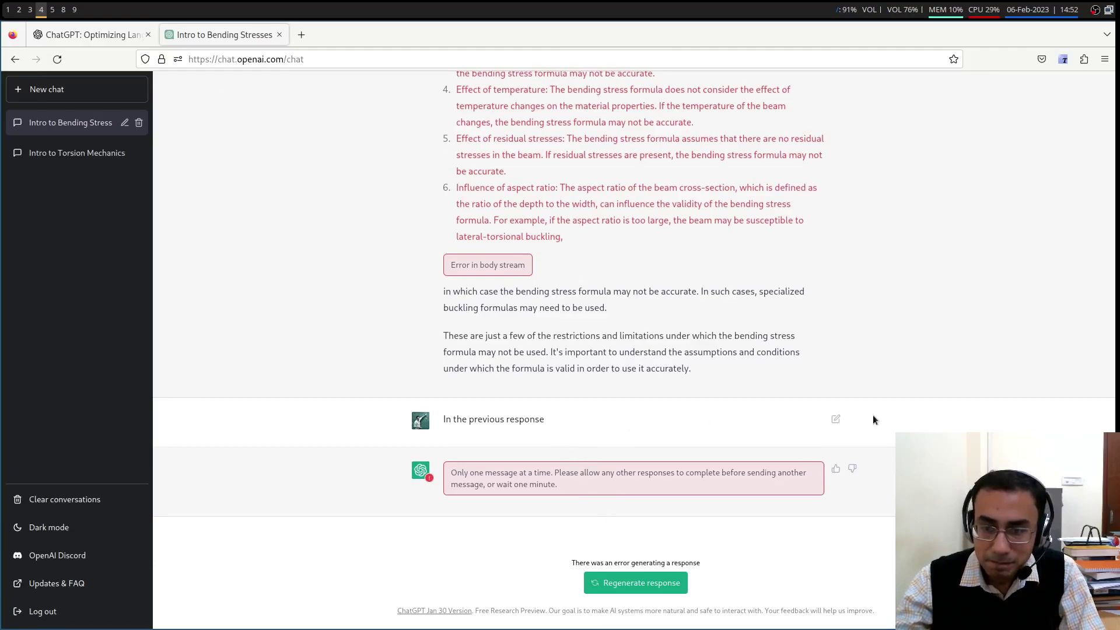
pyautogui.click(836, 419)
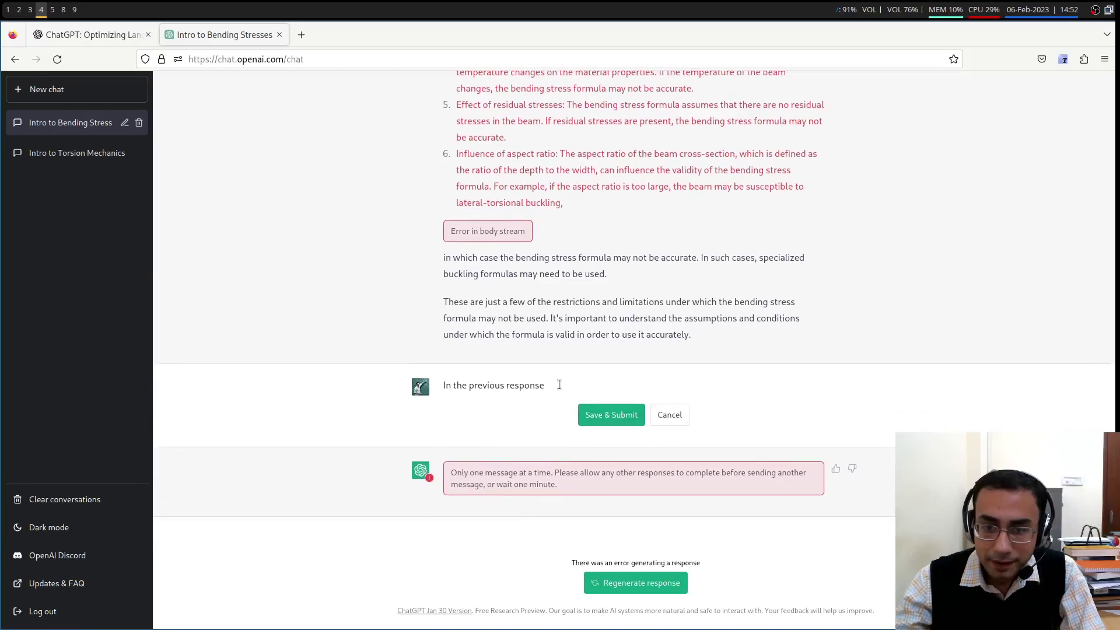
pyautogui.click(624, 424)
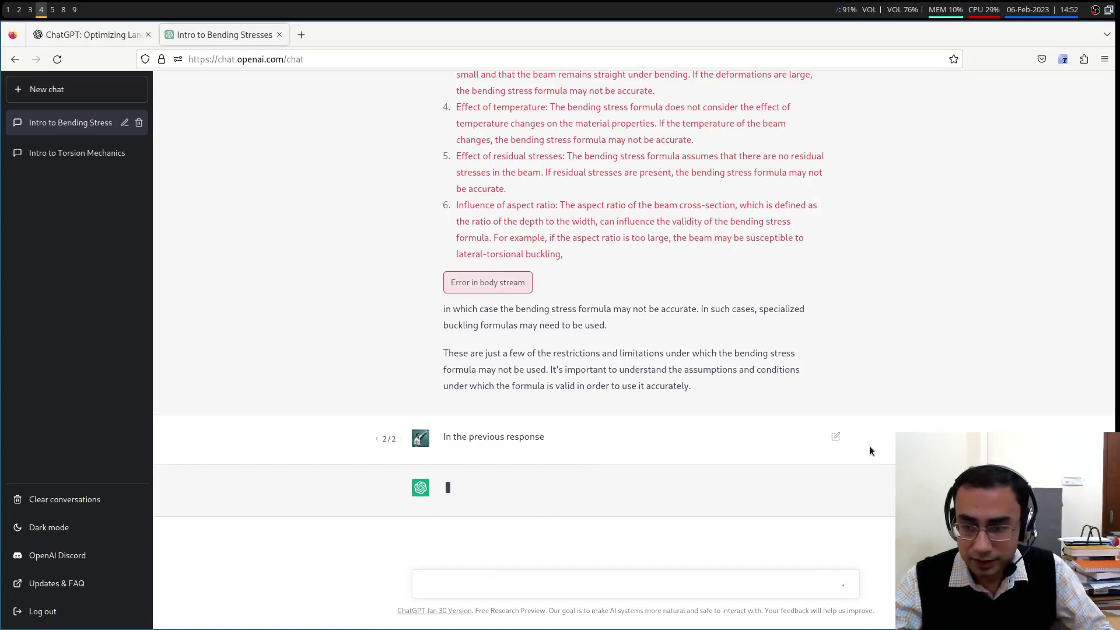
pyautogui.click(837, 437)
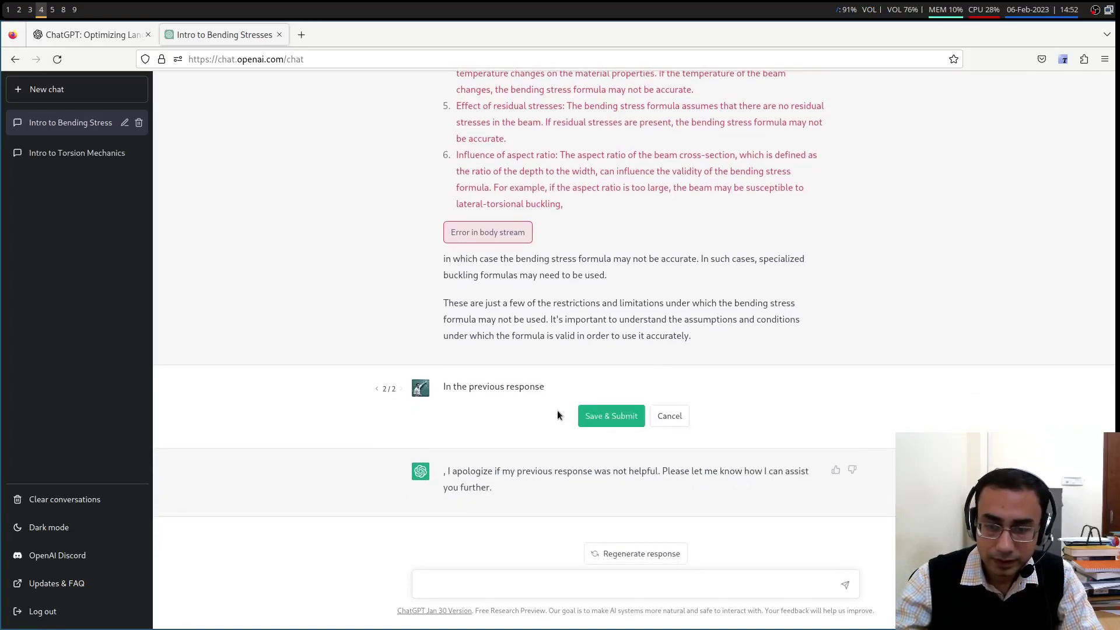
pyautogui.click(577, 586)
# - Draft a follow-up asking what happens if the beam cross-section ratio is not too large compared to length
pyautogui.write('In t')
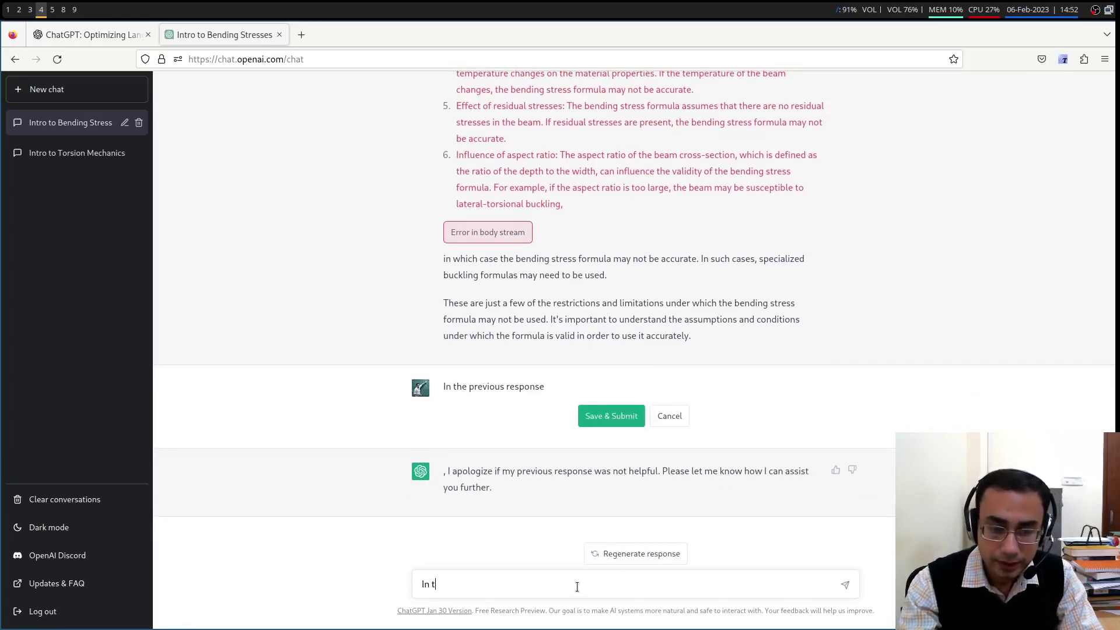
pyautogui.write('he previous respons')
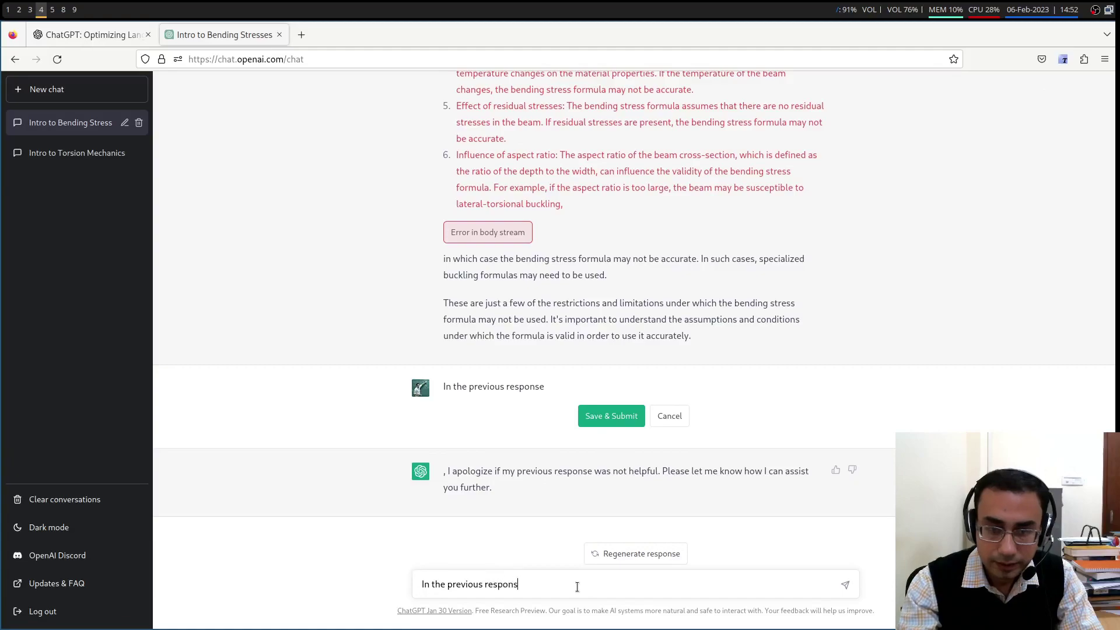
pyautogui.write('e can you ')
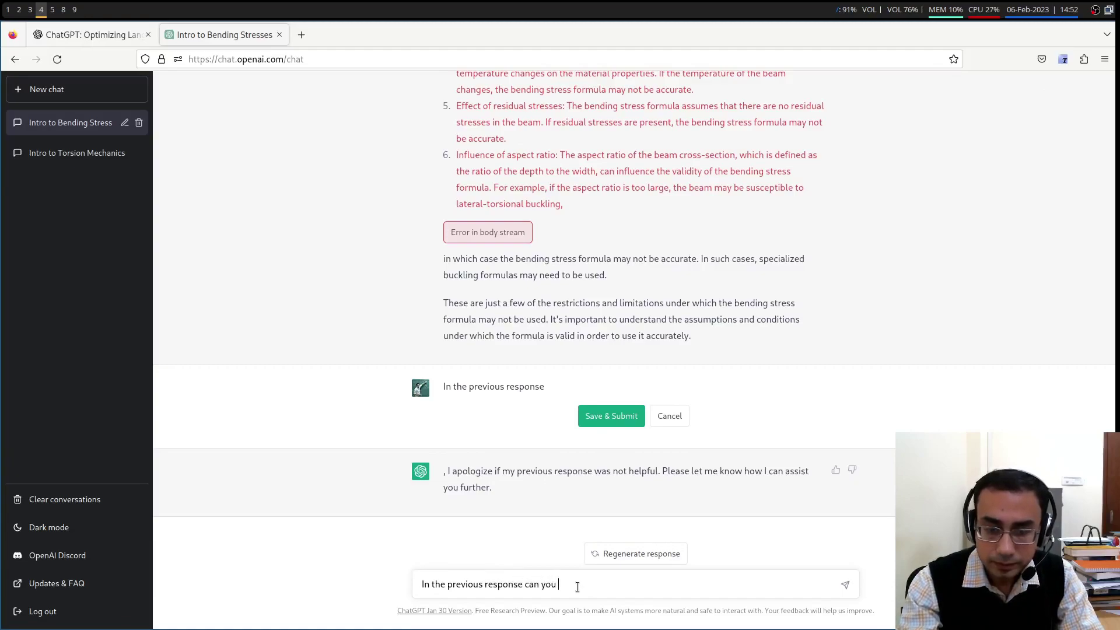
pyautogui.write('please comment on w')
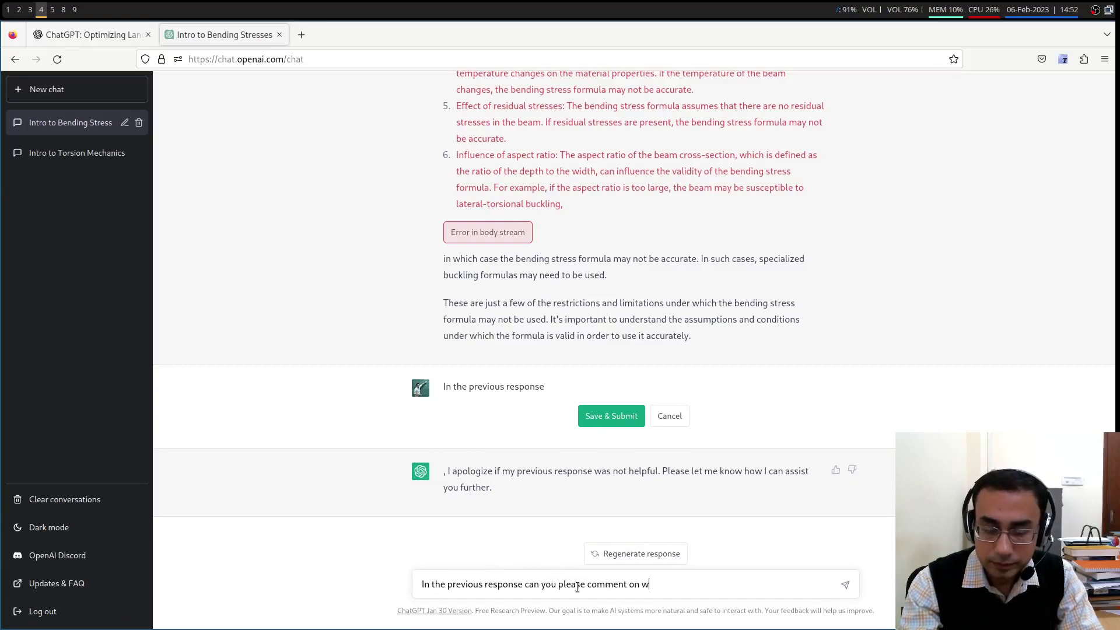
pyautogui.write('hat h')
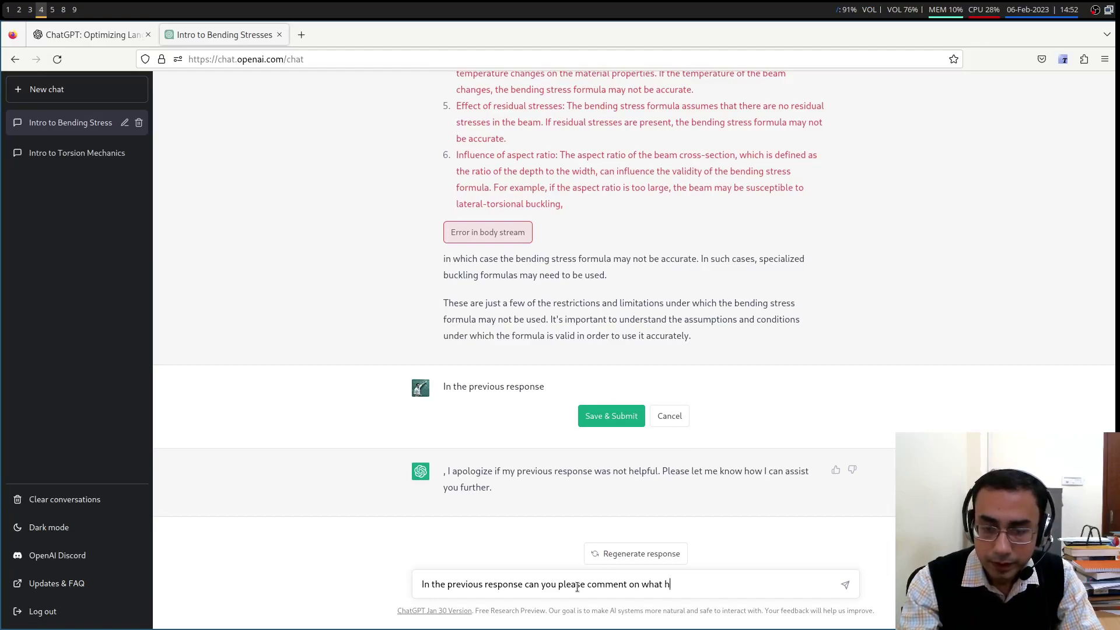
pyautogui.write('appends')
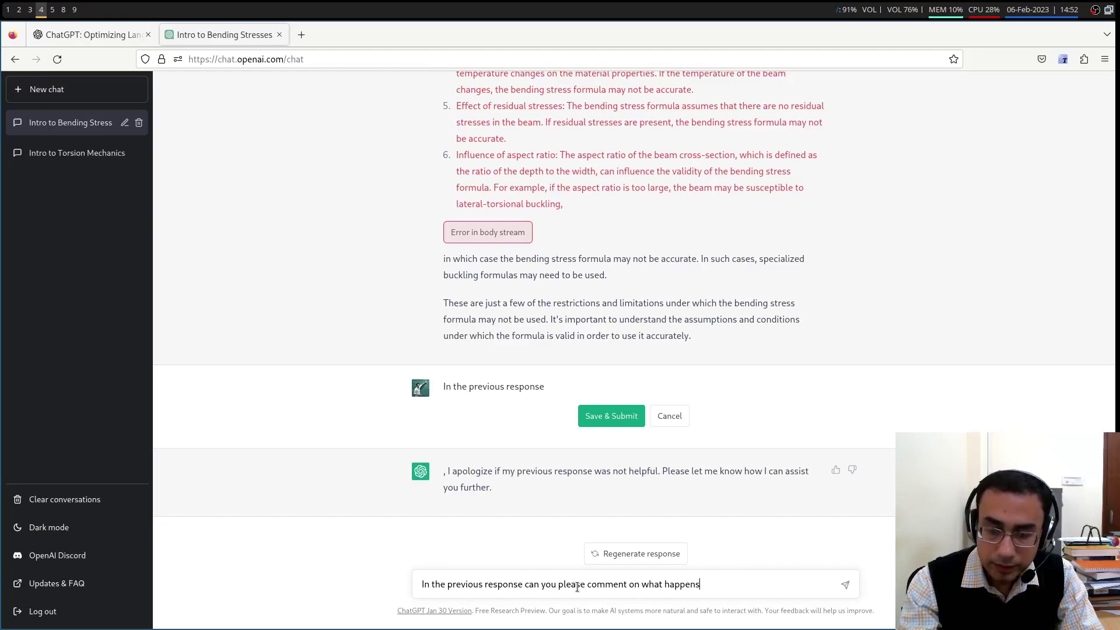
pyautogui.write(' if the beam')
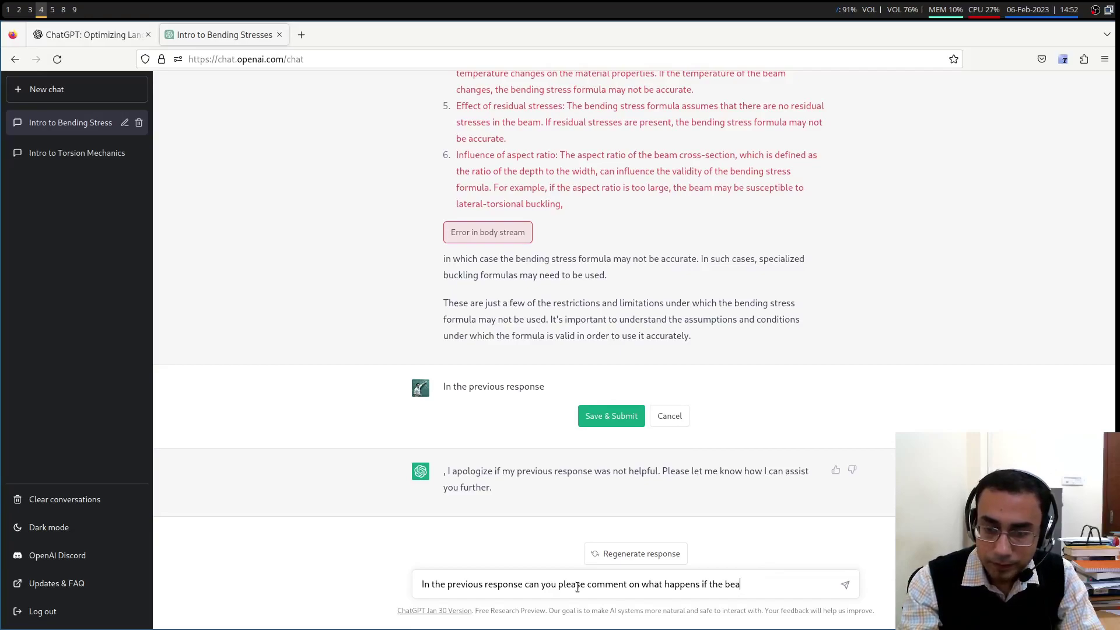
pyautogui.press('BackSpace')
pyautogui.press('BackSpace')
pyautogui.press('BackSpace')
pyautogui.write('ratio of the')
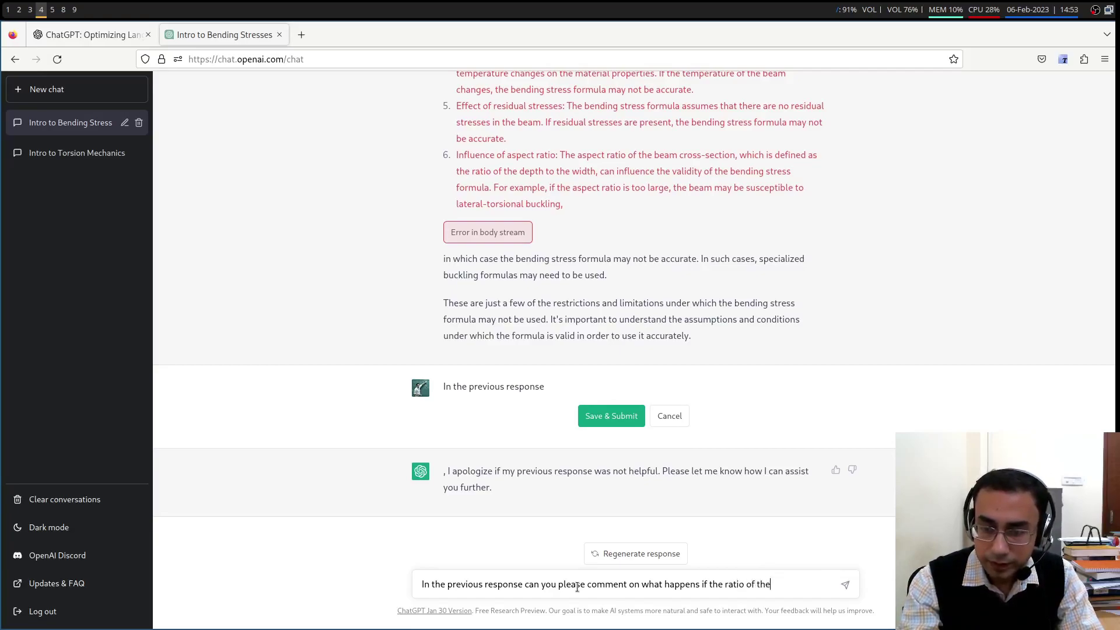
pyautogui.write(' bea')
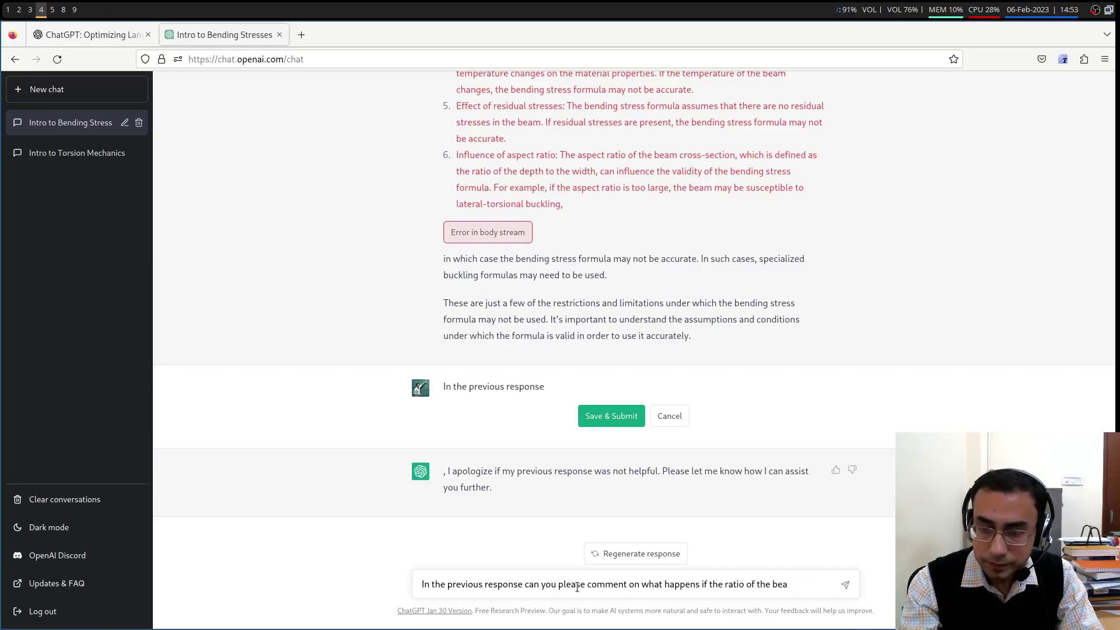
pyautogui.write('m cross-se')
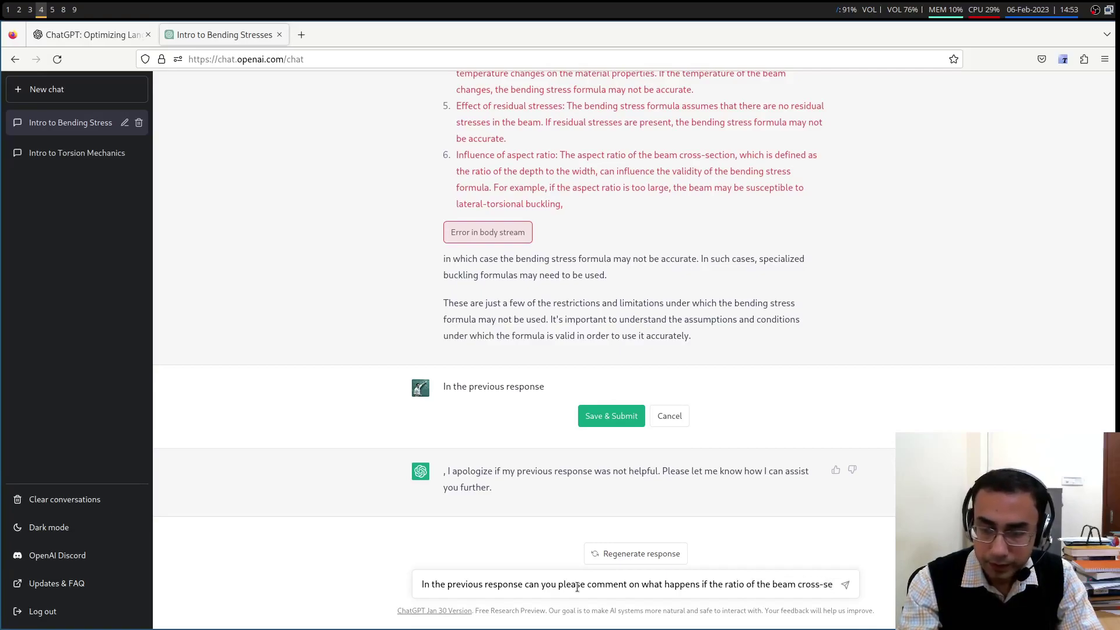
pyautogui.write('ction dim')
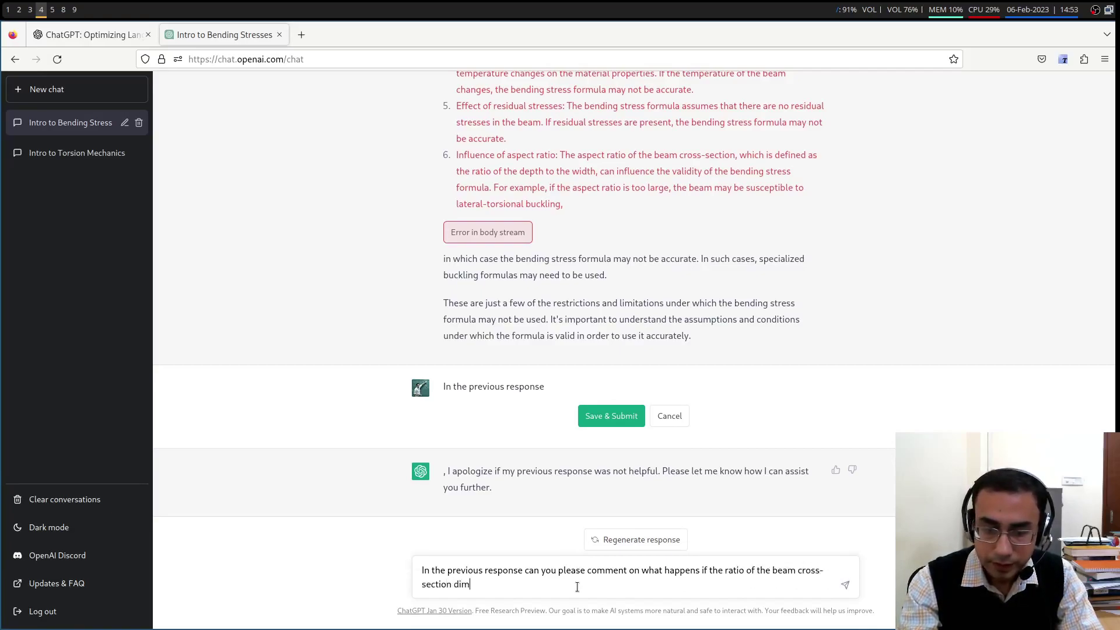
pyautogui.write('ensions ')
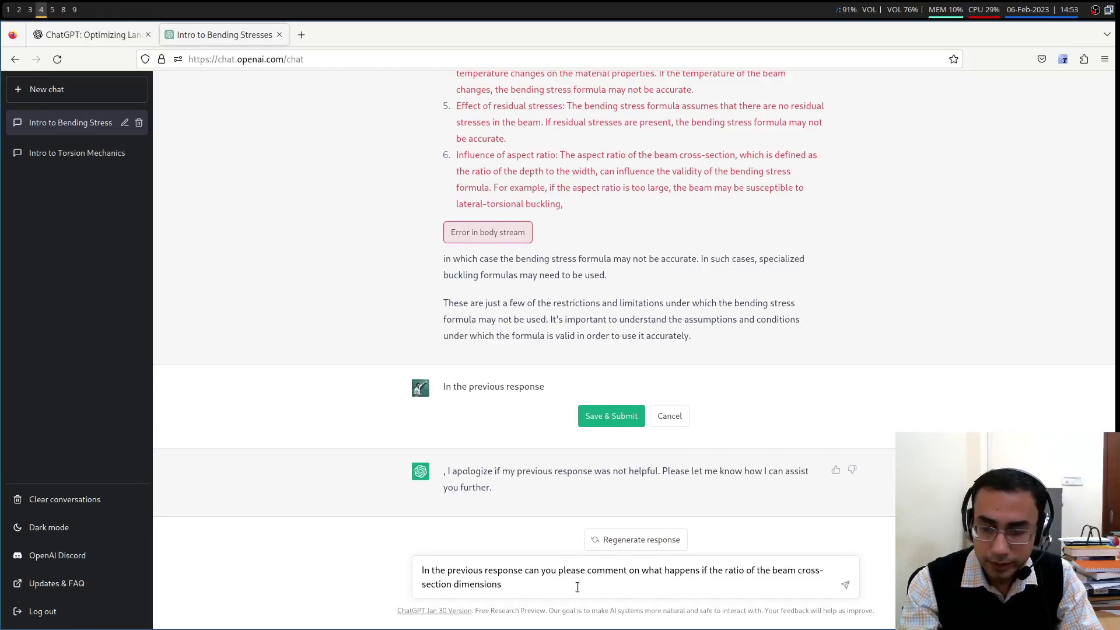
pyautogui.write('is not too large ')
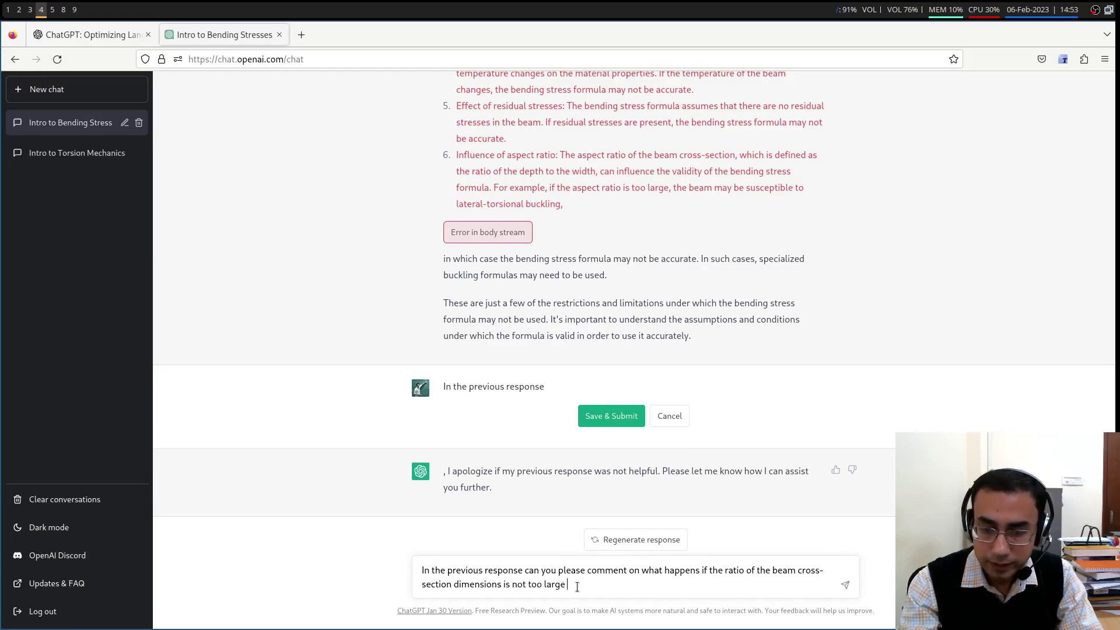
pyautogui.write('compared to the len')
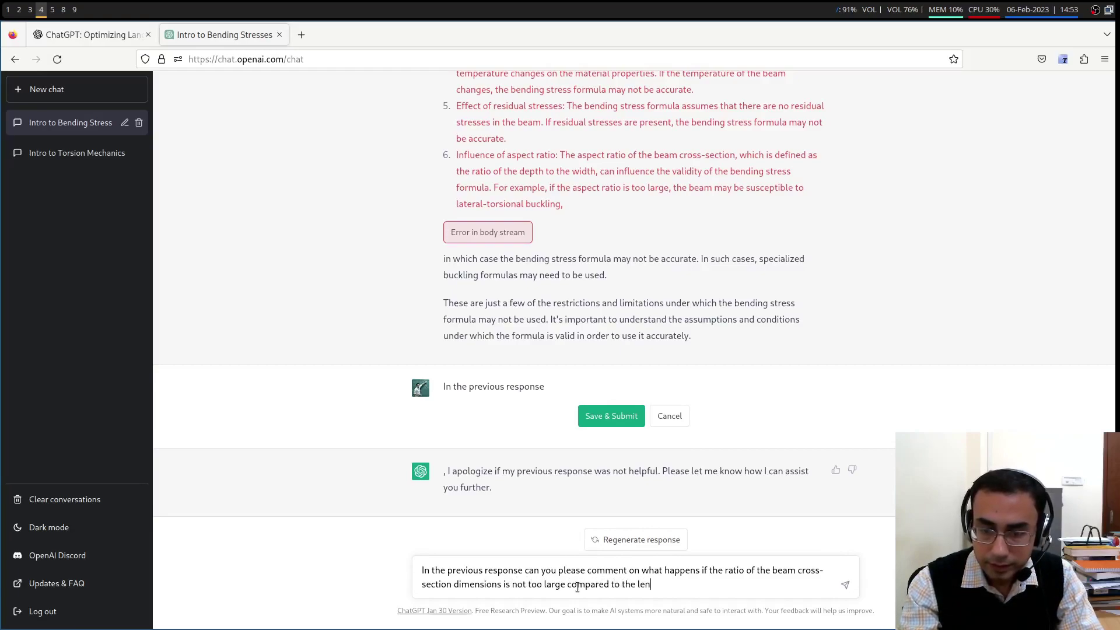
pyautogui.write('gth of the beam?')
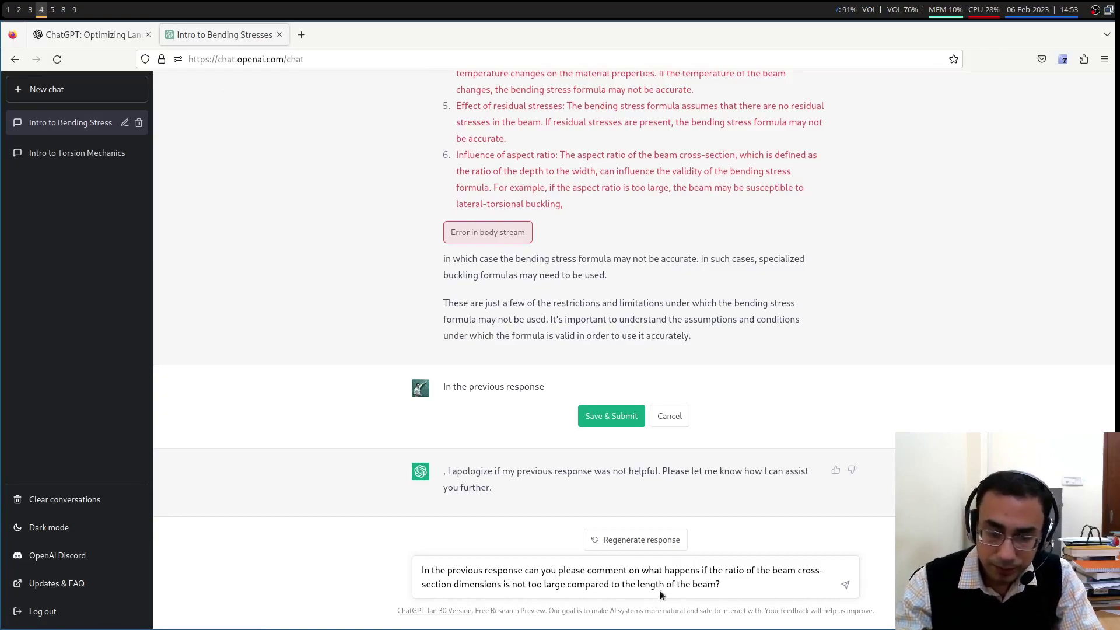
# - Revise the question so the ratio condition reads 'is not too small' instead of 'is not too large compared'
pyautogui.hotkey('shift', 'Right')
pyautogui.hotkey('shift', 'Right')
pyautogui.hotkey('shift', 'Right')
pyautogui.hotkey('shift', 'Right')
pyautogui.hotkey('shift', 'Right')
pyautogui.hotkey('shift', 'Right')
pyautogui.hotkey('shift', 'Right')
pyautogui.hotkey('shift', 'Right')
pyautogui.hotkey('shift', 'Right')
pyautogui.hotkey('shift', 'Right')
pyautogui.hotkey('shift', 'Right')
pyautogui.hotkey('shift', 'Right')
pyautogui.hotkey('shift', 'Right')
pyautogui.hotkey('shift', 'Right')
pyautogui.hotkey('shift', 'Right')
pyautogui.hotkey('shift', 'Right')
pyautogui.hotkey('shift', 'Right')
pyautogui.hotkey('shift', 'Right')
pyautogui.hotkey('shift', 'Right')
pyautogui.hotkey('shift', 'Right')
pyautogui.hotkey('shift', 'Right')
pyautogui.hotkey('shift', 'Right')
pyautogui.hotkey('shift', 'Right')
pyautogui.hotkey('shift', 'Right')
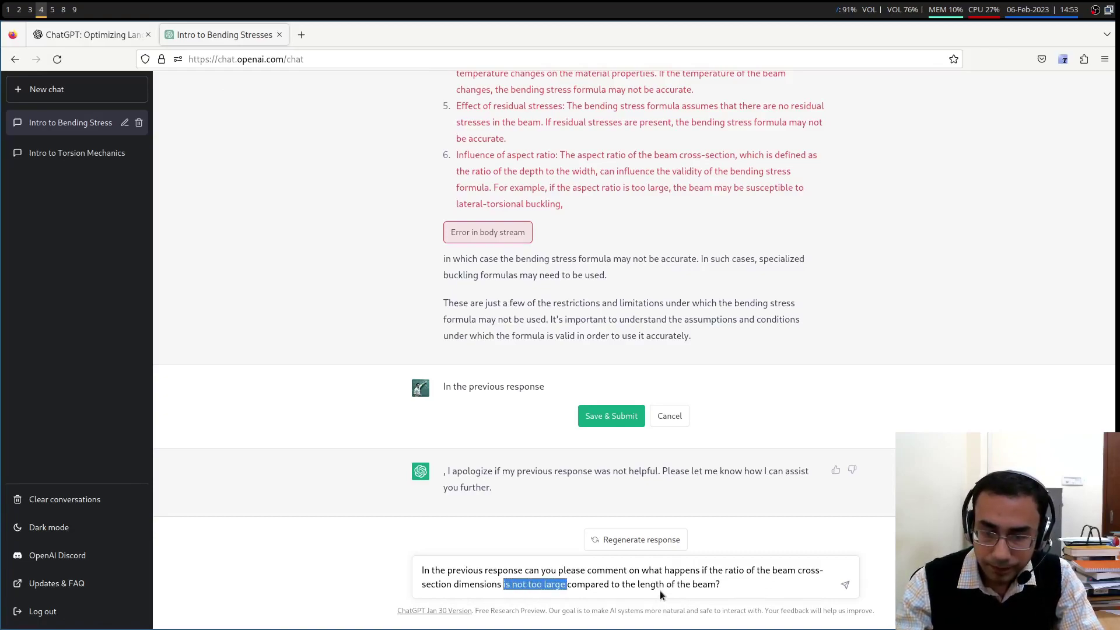
pyautogui.press('BackSpace')
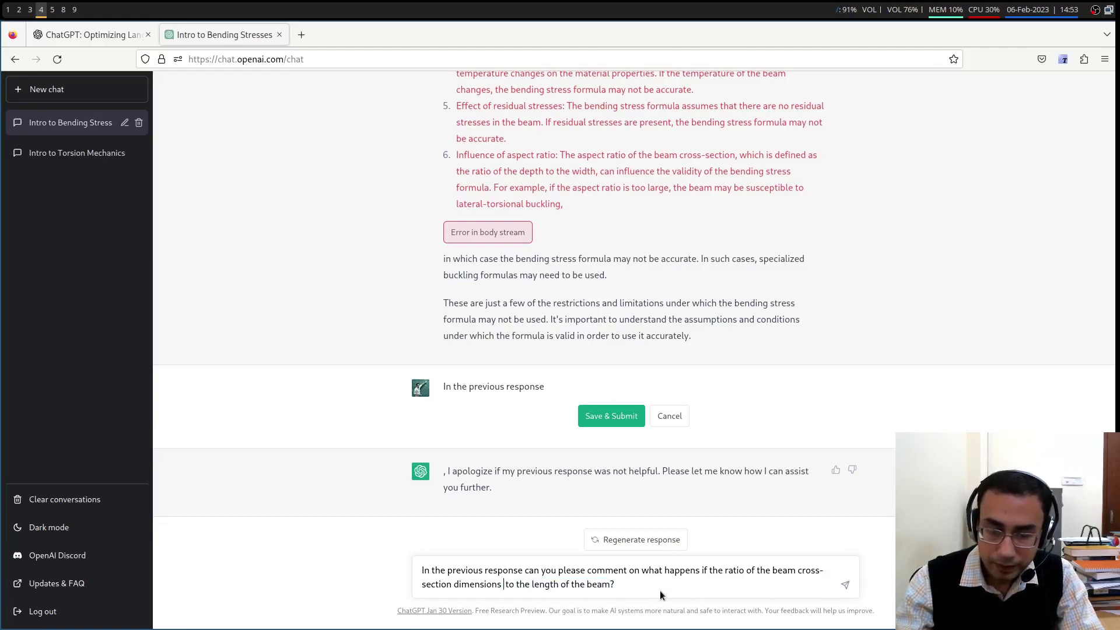
pyautogui.press('End')
pyautogui.press('Left')
pyautogui.write('is not too')
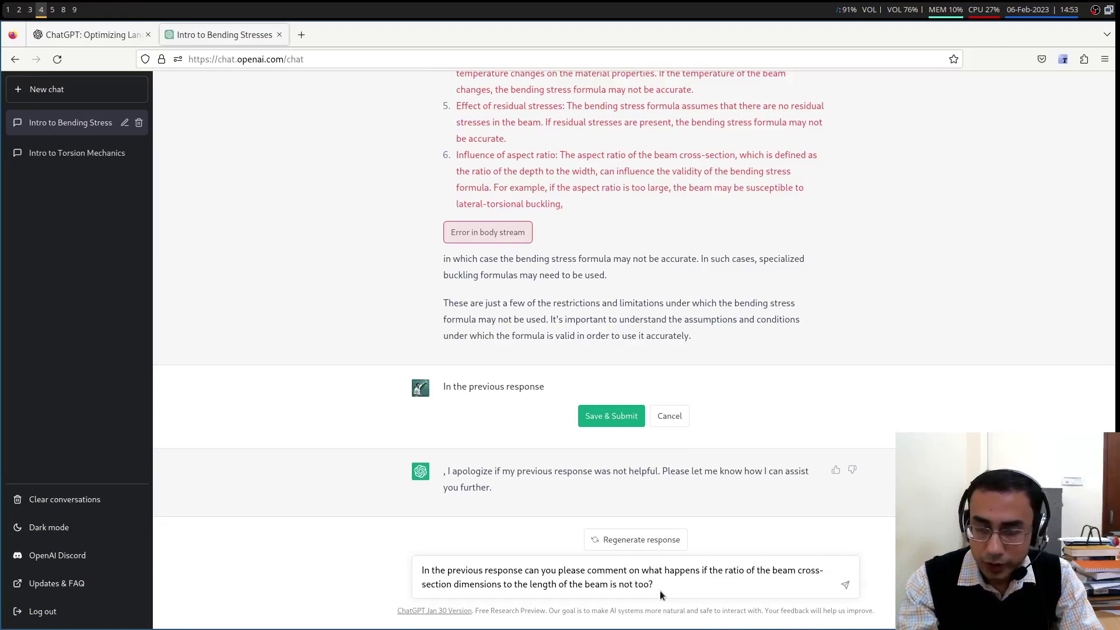
pyautogui.write(' small')
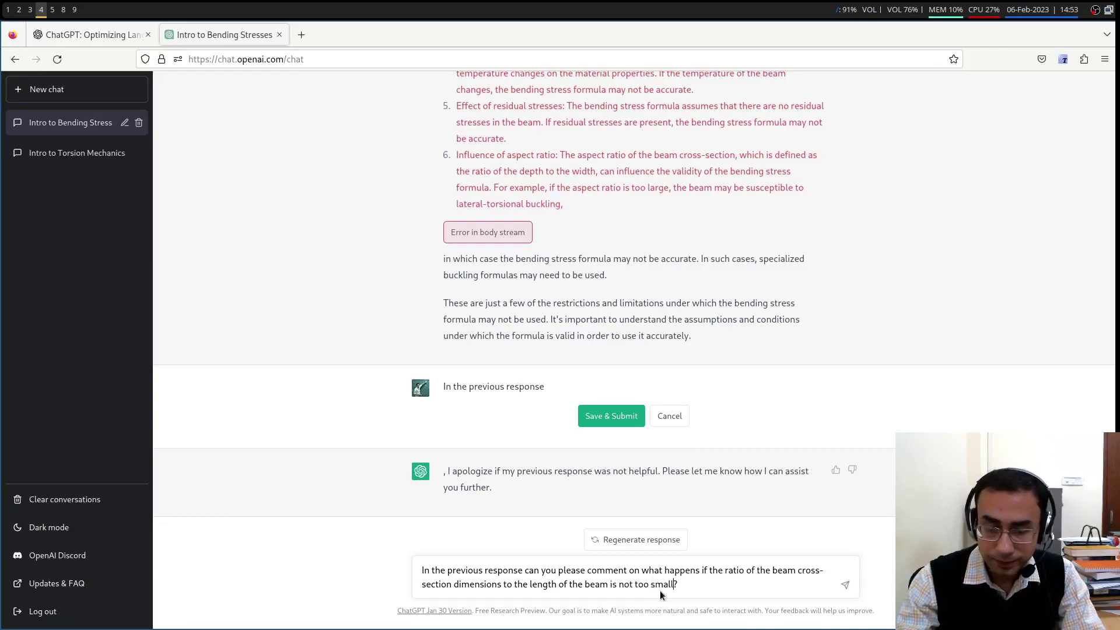
# - Send the aspect-ratio question and let ChatGPT begin its reply on lateral-torsional buckling
pyautogui.click(844, 585)
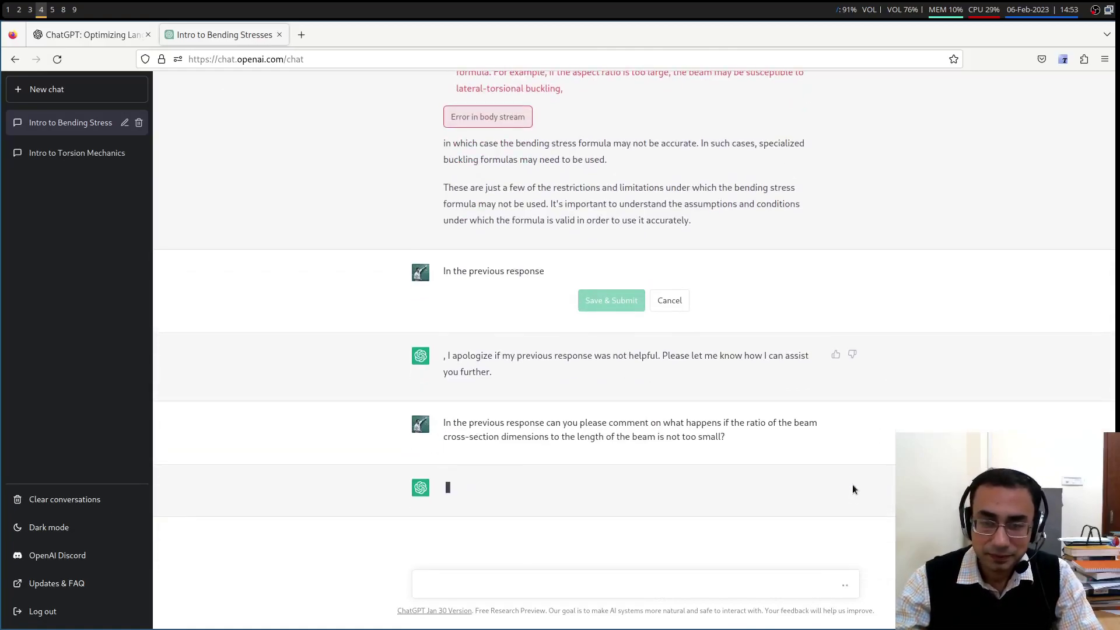